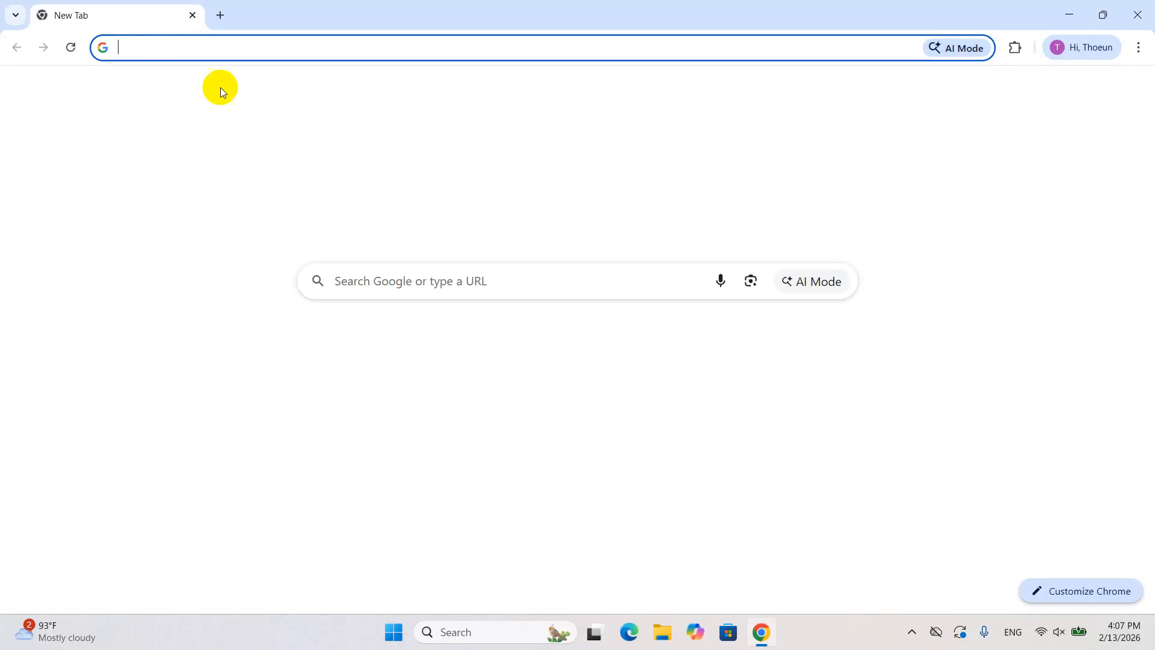
# Step: Download the VirtualBox 7.2.6 platform package for Windows hosts from virtualbox.org and check the download's progress
pyautogui.click(201, 49)
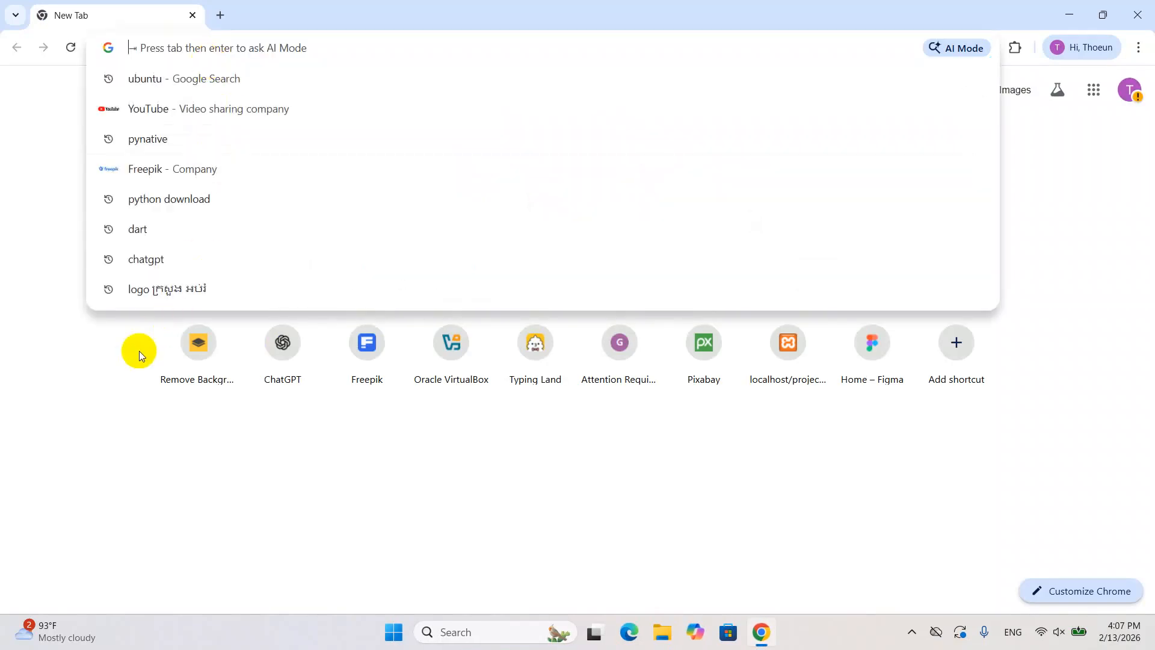
pyautogui.write('virtualbox.org')
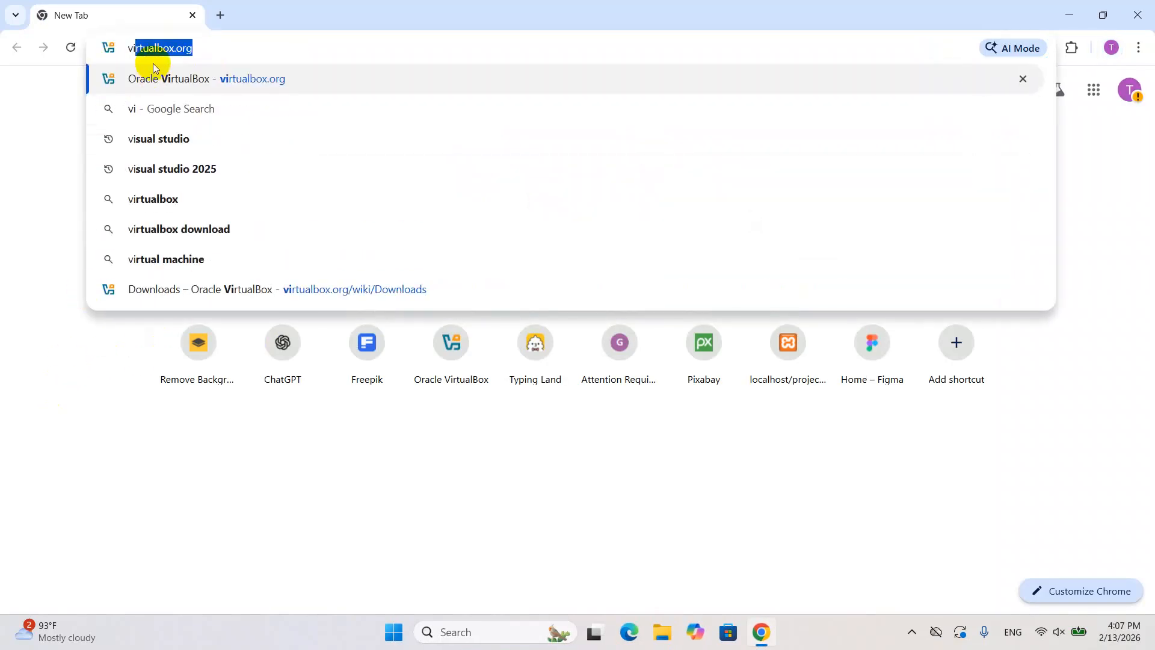
pyautogui.click(152, 75)
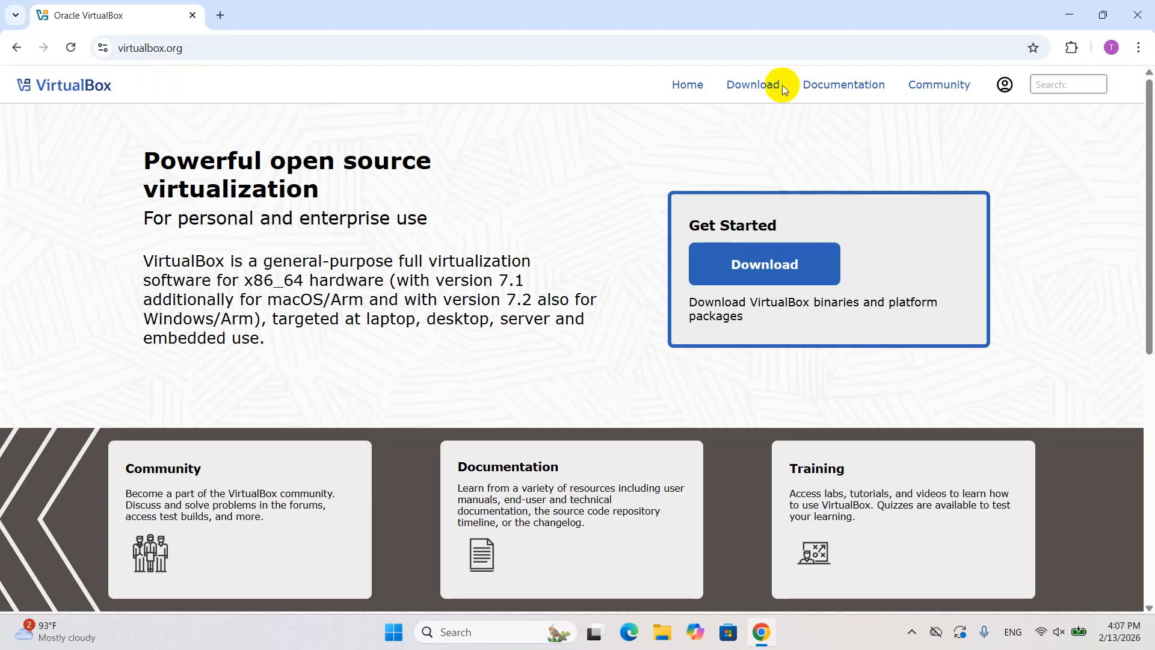
pyautogui.click(780, 86)
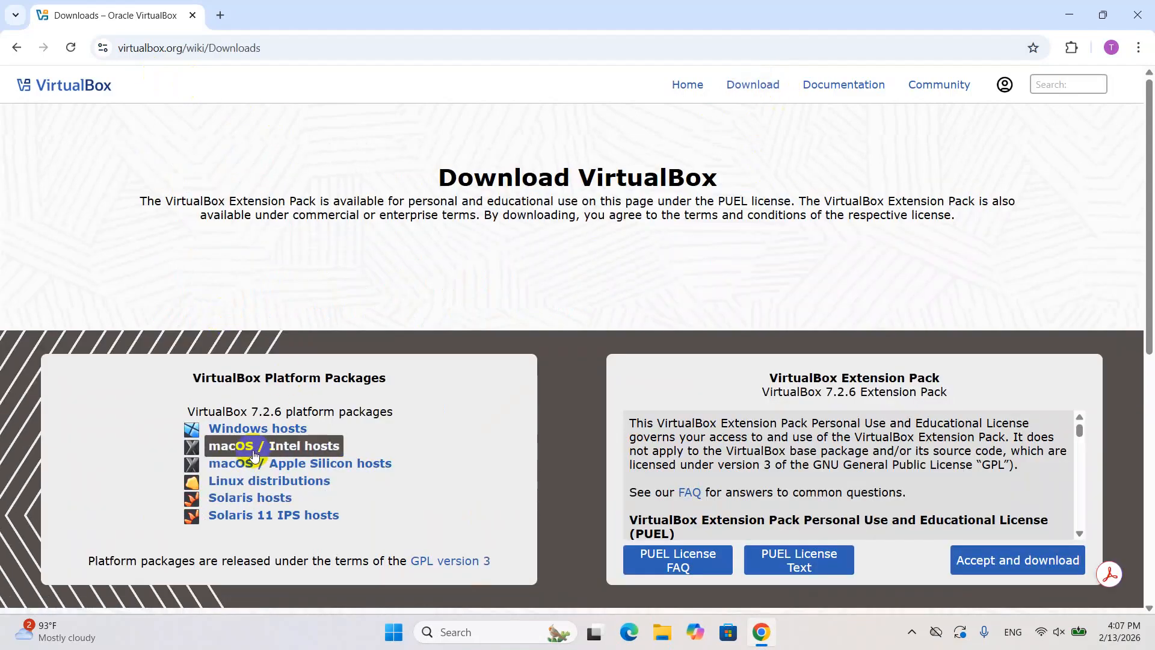
pyautogui.click(258, 432)
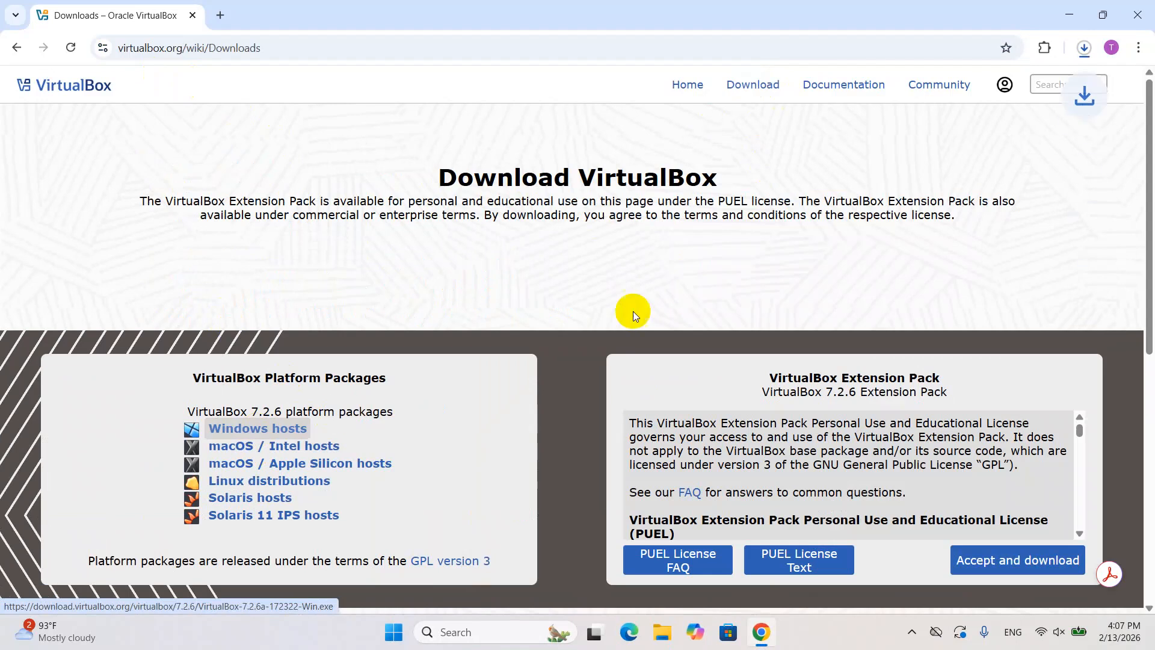
pyautogui.click(1090, 48)
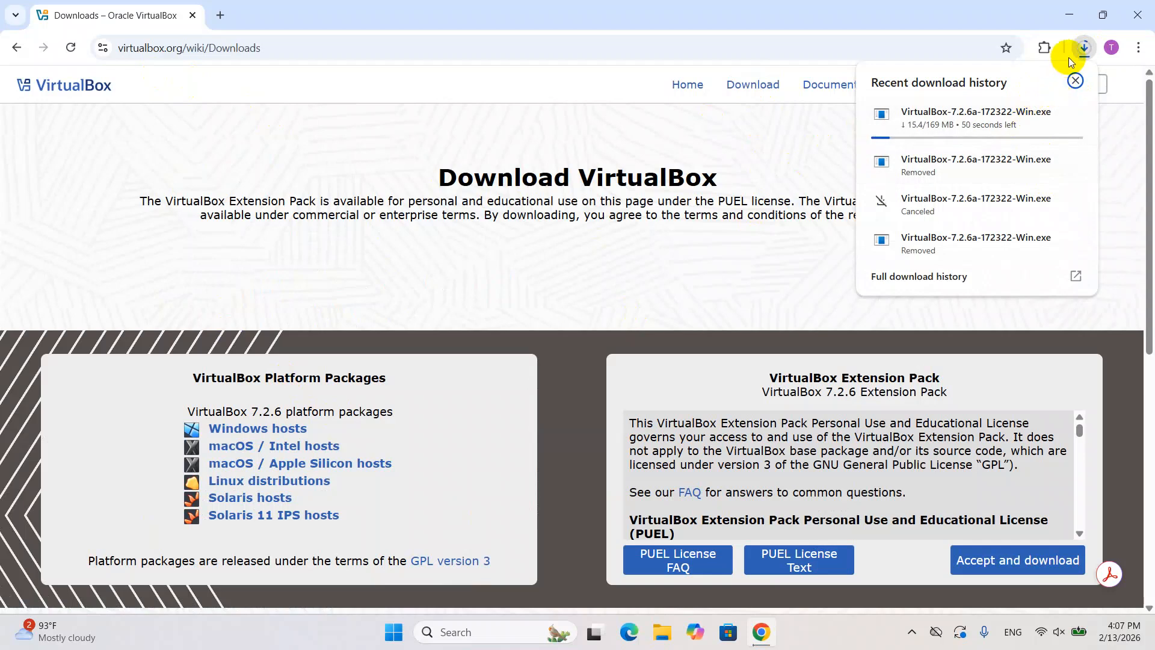
pyautogui.click(1084, 49)
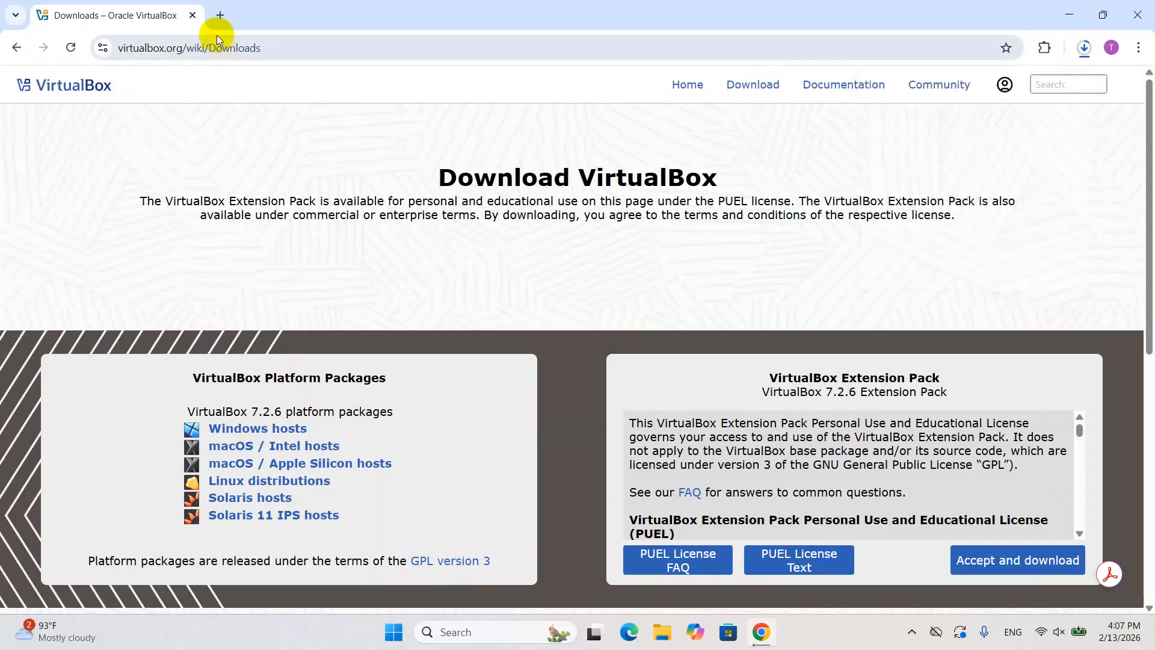
# Step: Search the web for ubuntu in a new tab and open the Ubuntu Desktop download page on ubuntu.com
pyautogui.click(223, 16)
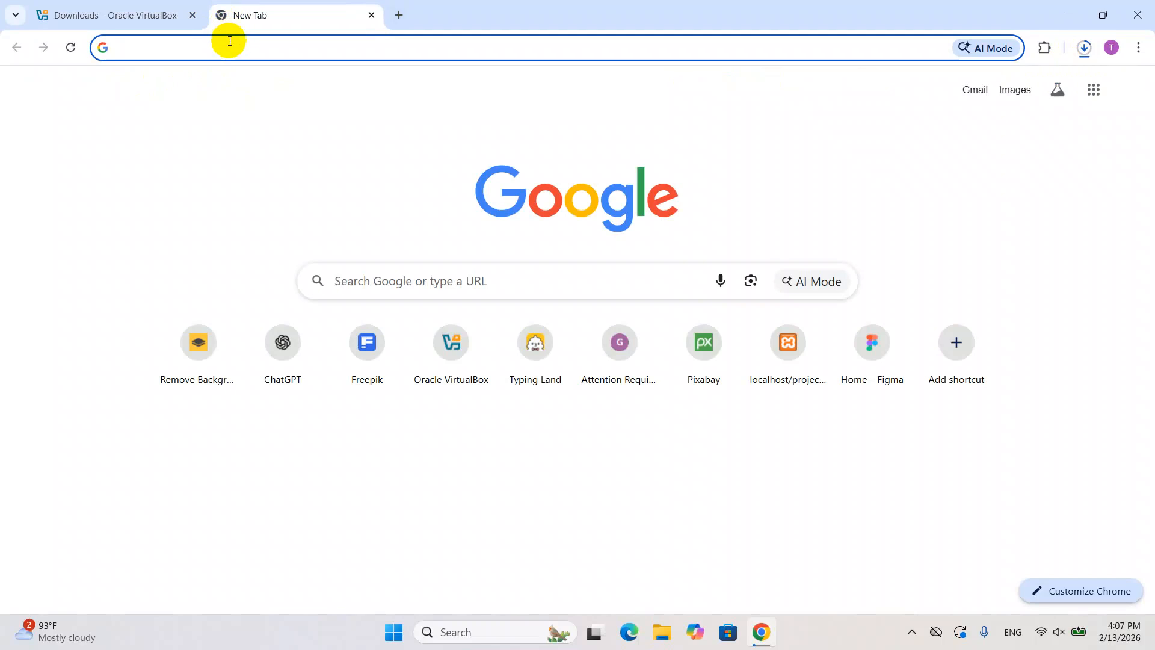
pyautogui.click(227, 44)
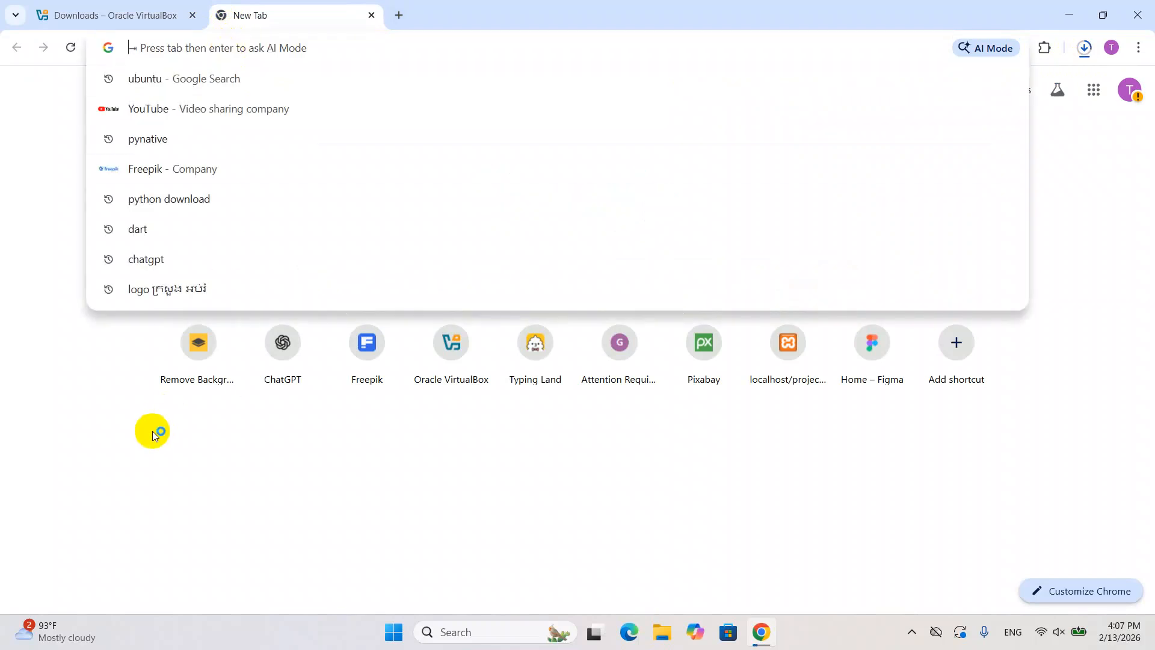
pyautogui.write('ubuntu')
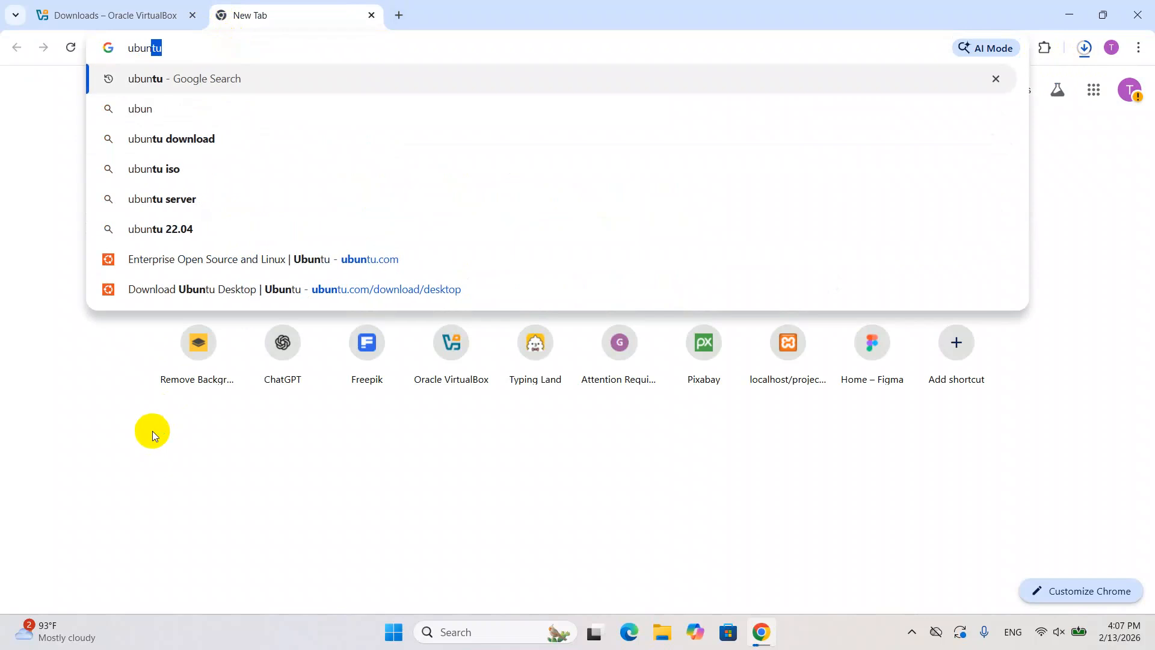
pyautogui.click(328, 78)
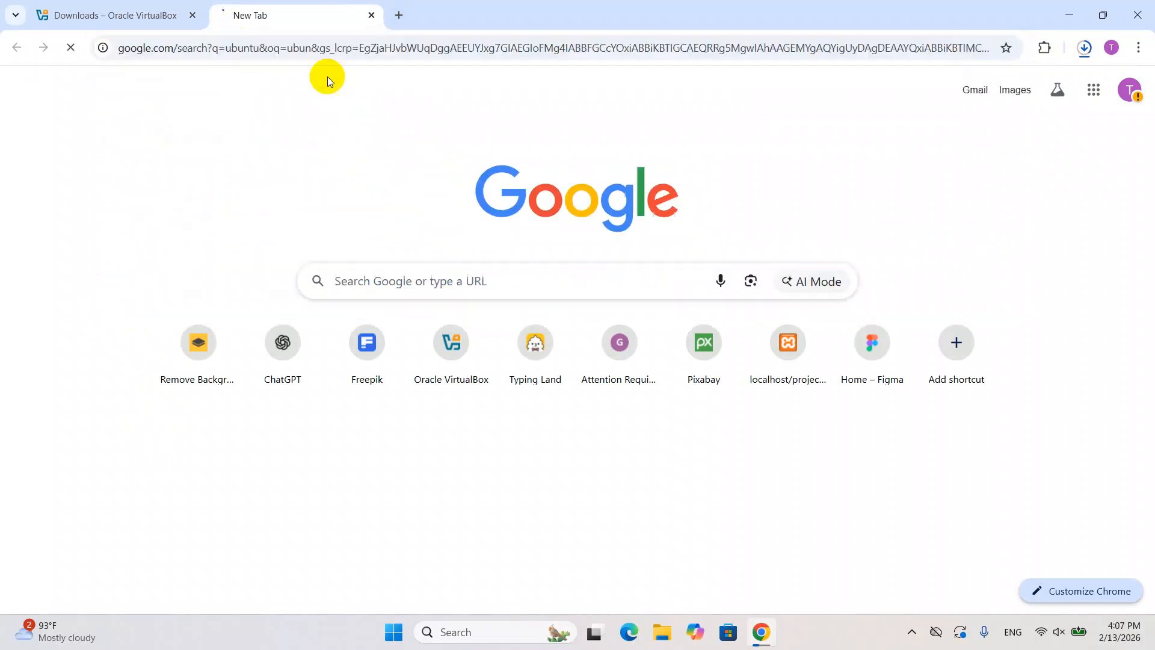
pyautogui.click(289, 236)
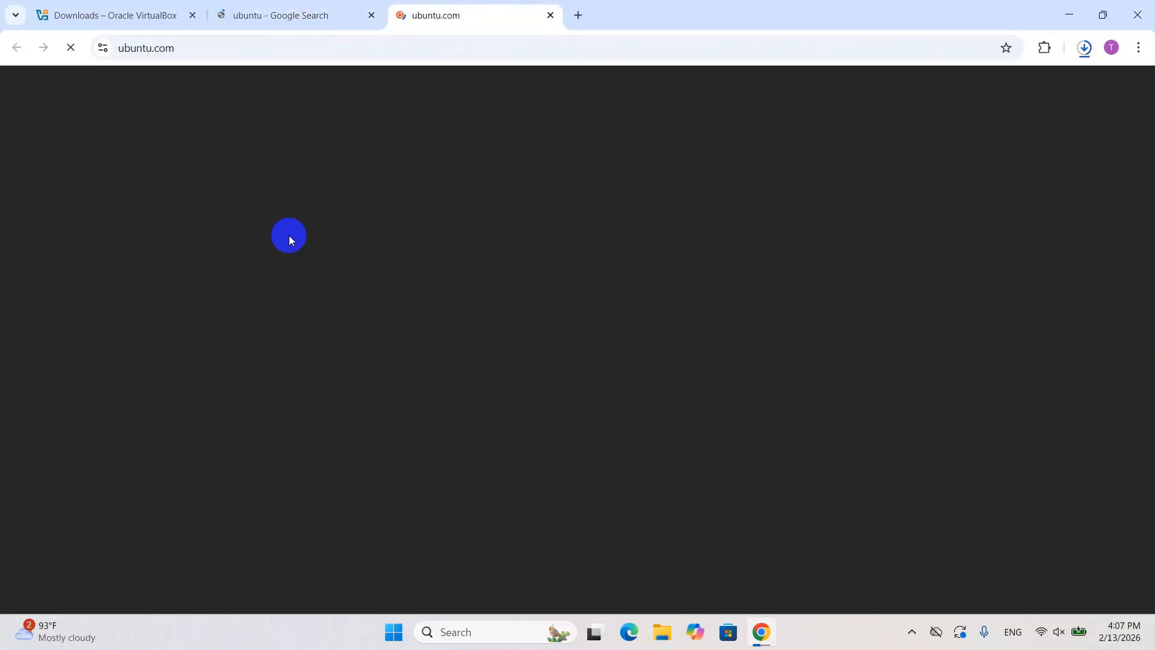
pyautogui.click(722, 92)
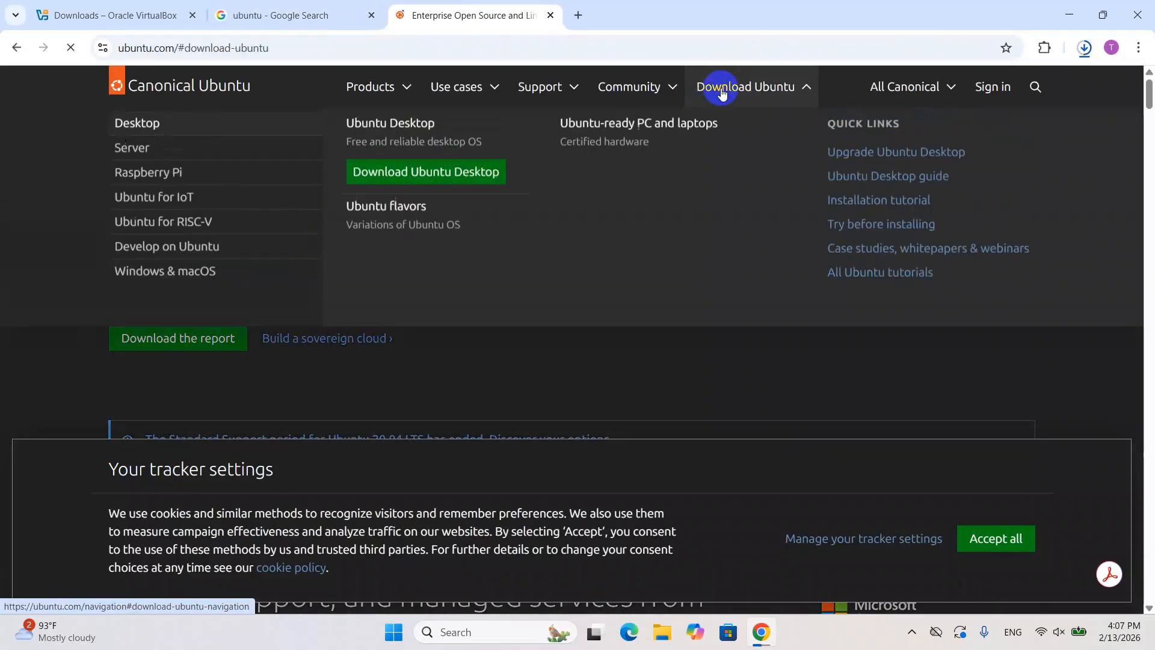
pyautogui.click(504, 181)
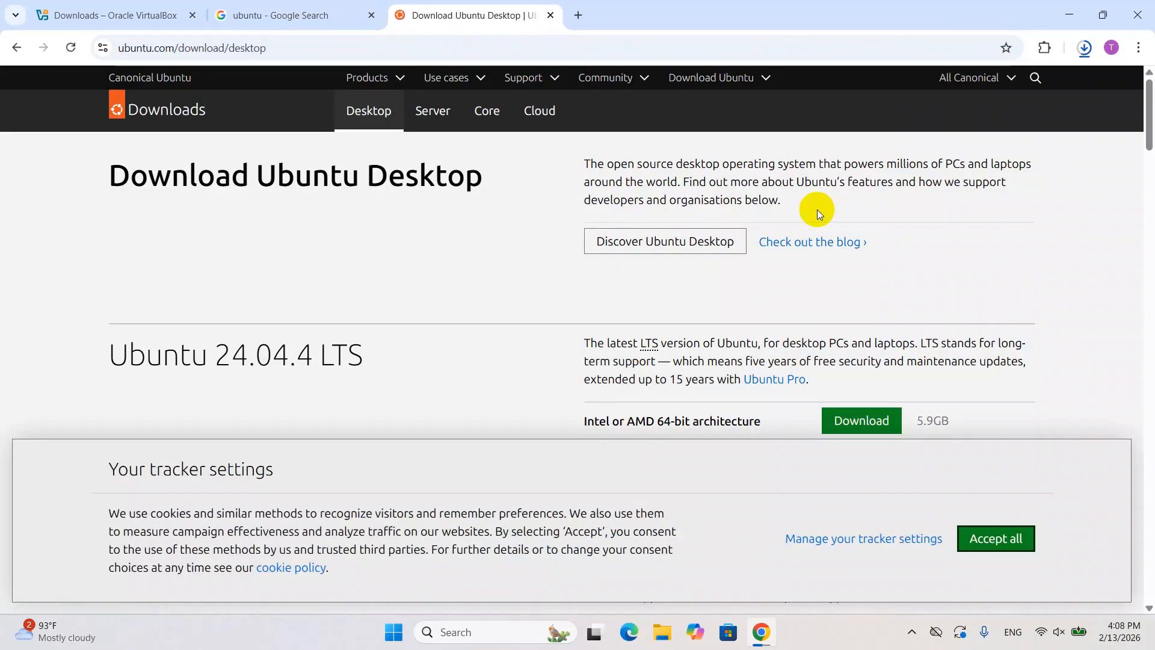
# Step: Look through the Ubuntu Desktop download page, and close both the Ubuntu page and the search results
pyautogui.scroll(-4, 836, 308)
pyautogui.scroll(-5, 716, 286)
pyautogui.scroll(3, 705, 299)
pyautogui.scroll(-5, 705, 299)
pyautogui.scroll(11, 705, 301)
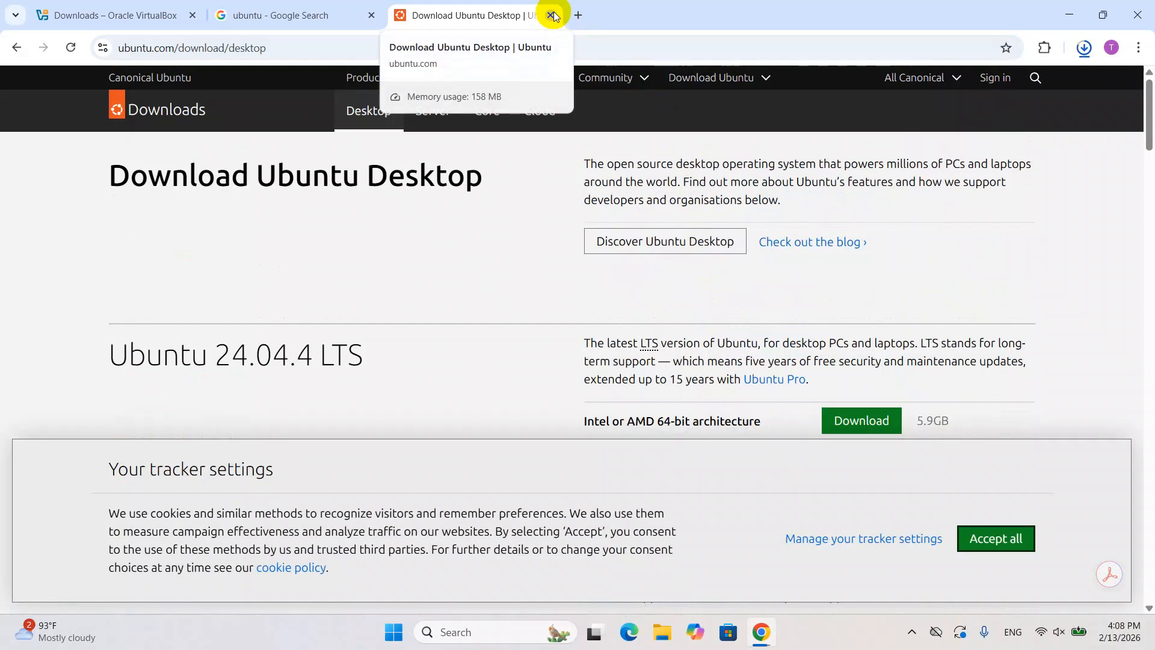
pyautogui.click(552, 17)
pyautogui.click(372, 16)
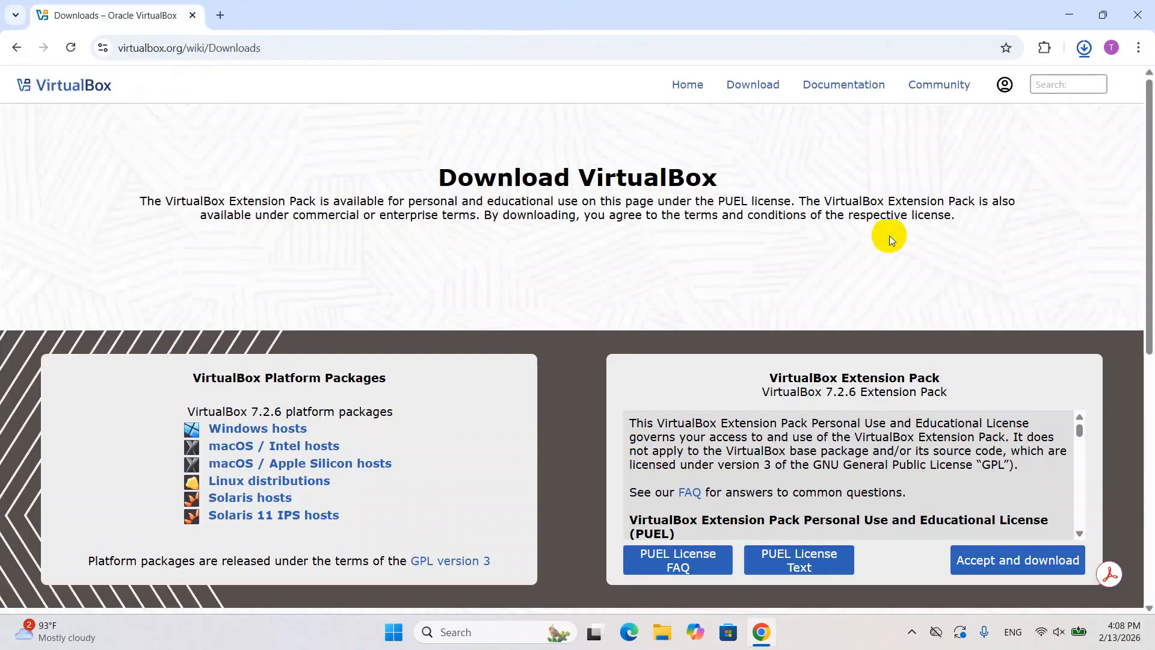
# Step: Show the downloaded VirtualBox-7.2.6a-172322-Win file in its folder and run the installer
pyautogui.click(1085, 62)
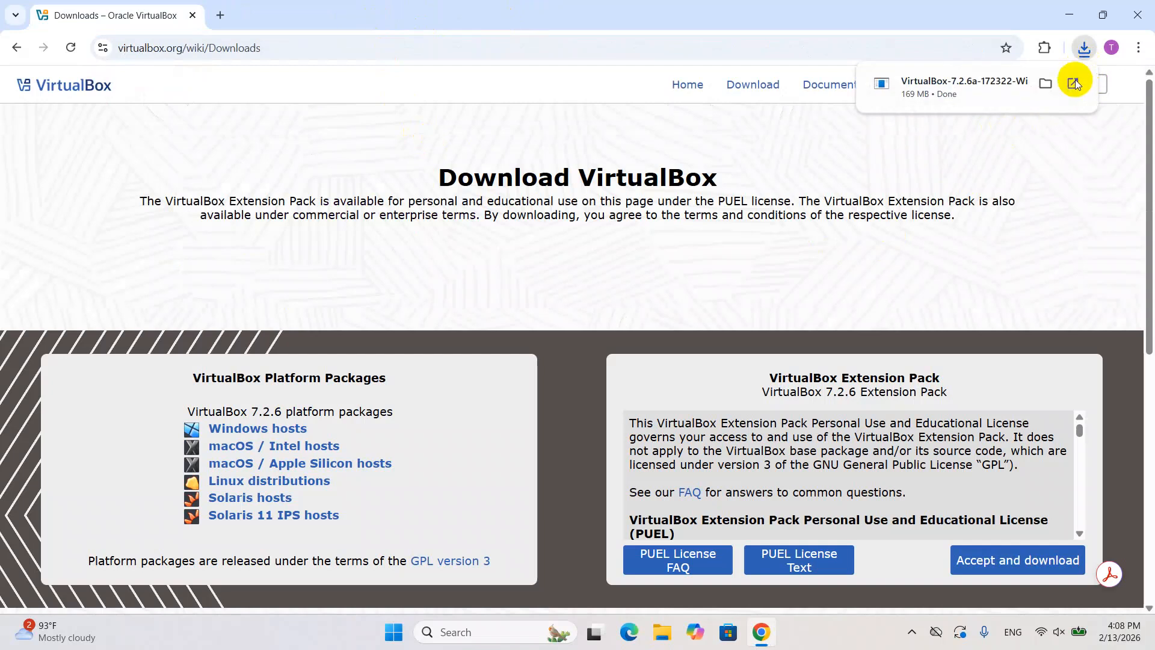
pyautogui.click(1047, 81)
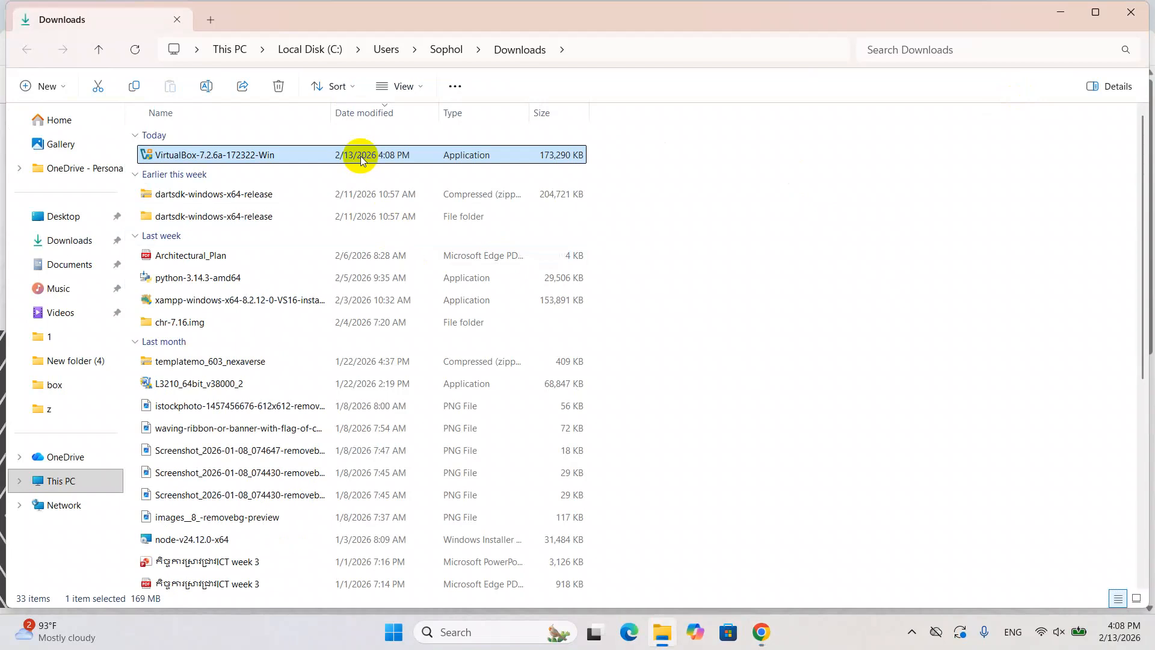
pyautogui.doubleClick(361, 158)
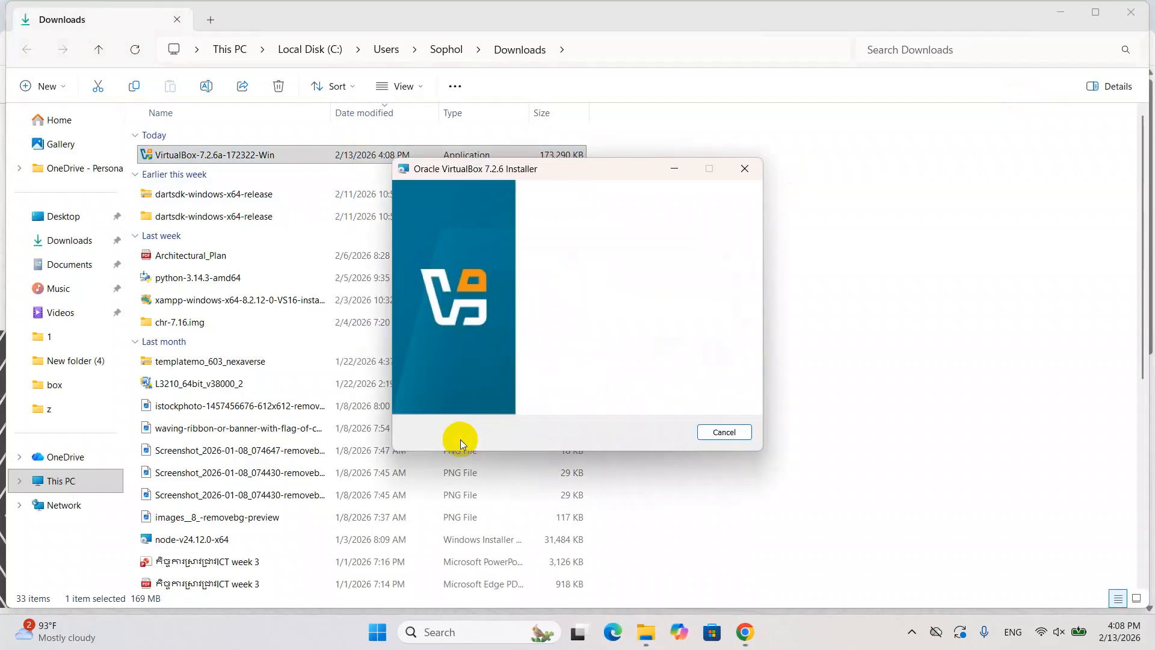
# Step: Install Oracle VirtualBox 7.2.6 with the license accepted and the default features and location, starting the program on completion
pyautogui.click(656, 433)
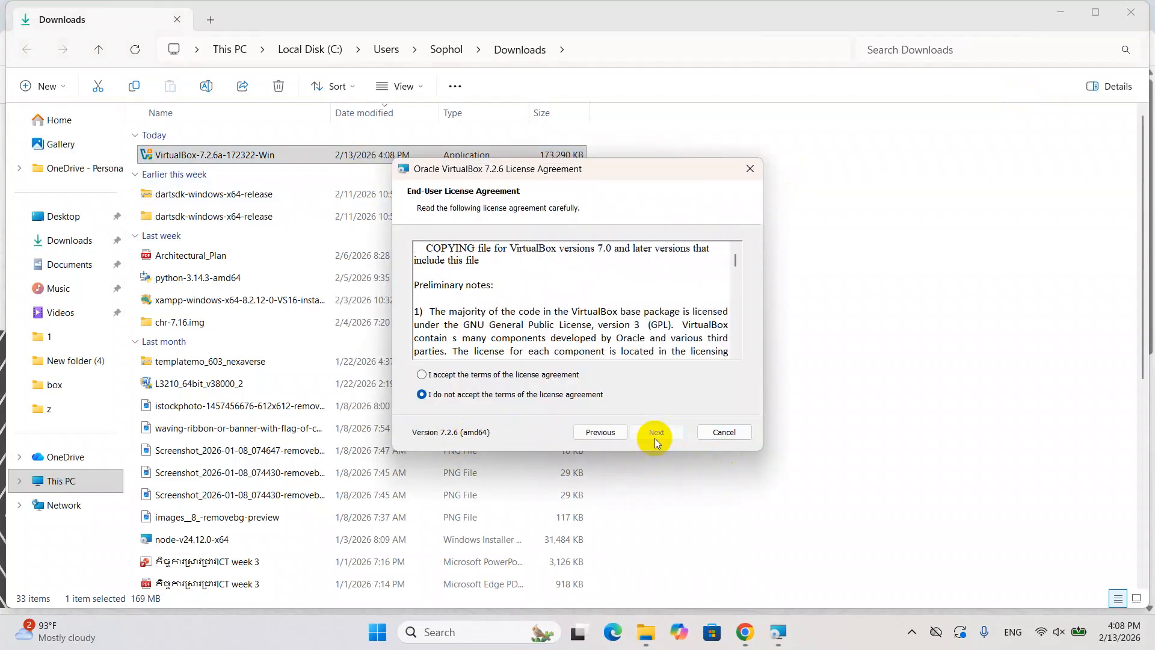
pyautogui.click(423, 376)
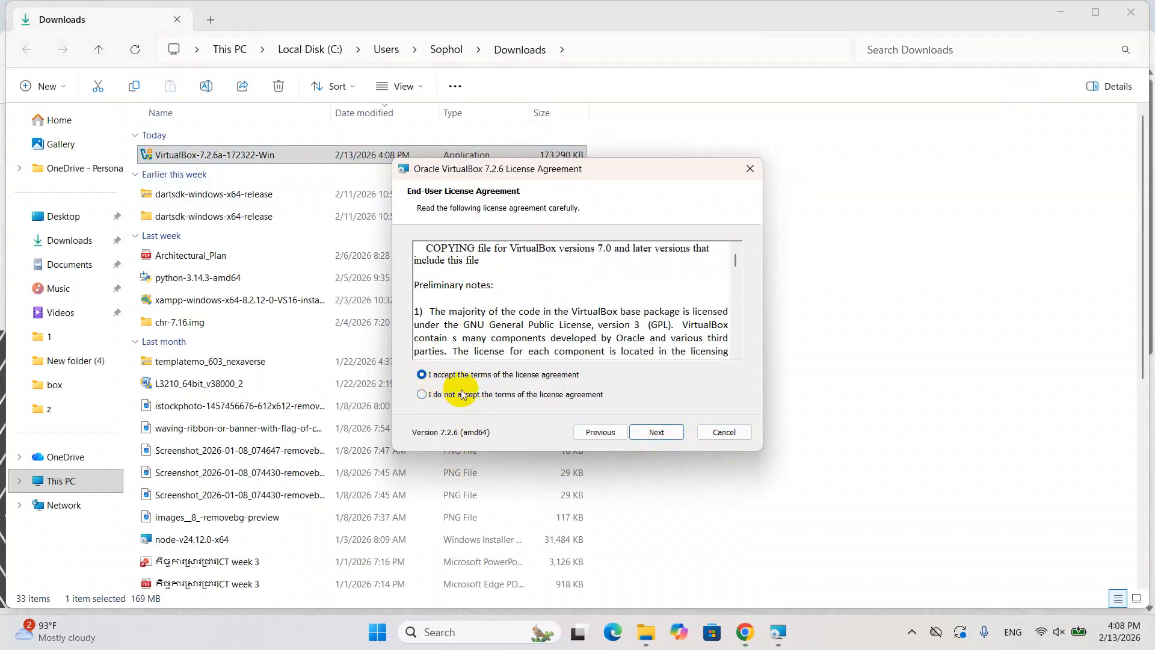
pyautogui.click(653, 432)
pyautogui.click(650, 432)
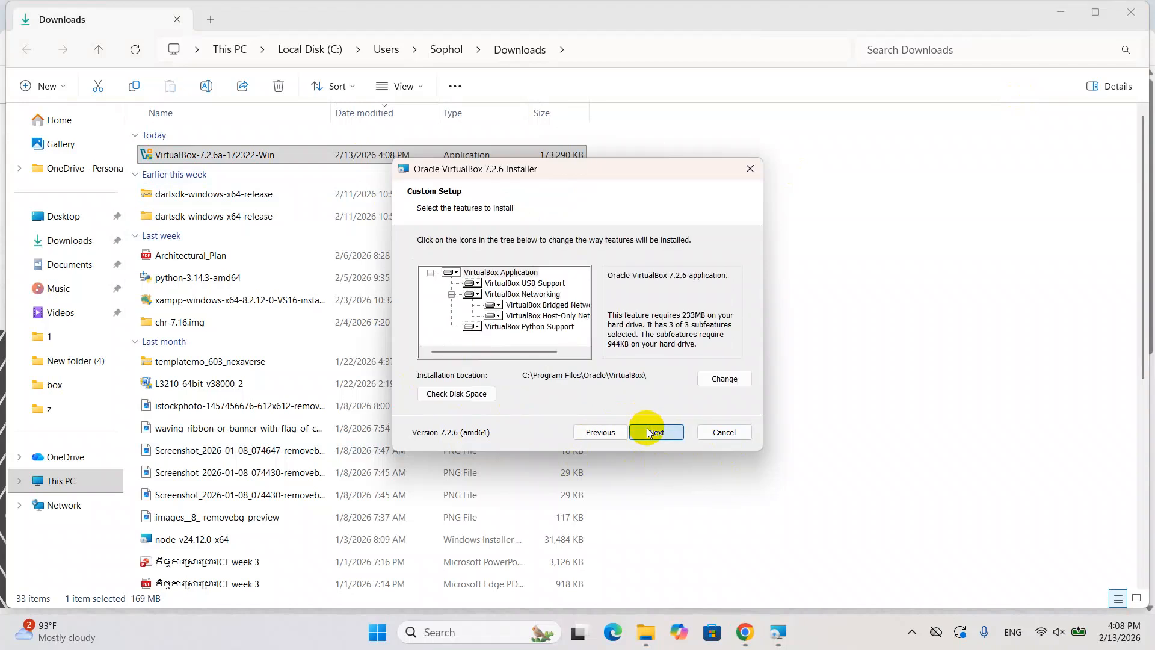
pyautogui.click(653, 432)
pyautogui.click(653, 431)
pyautogui.click(653, 431)
pyautogui.click(654, 432)
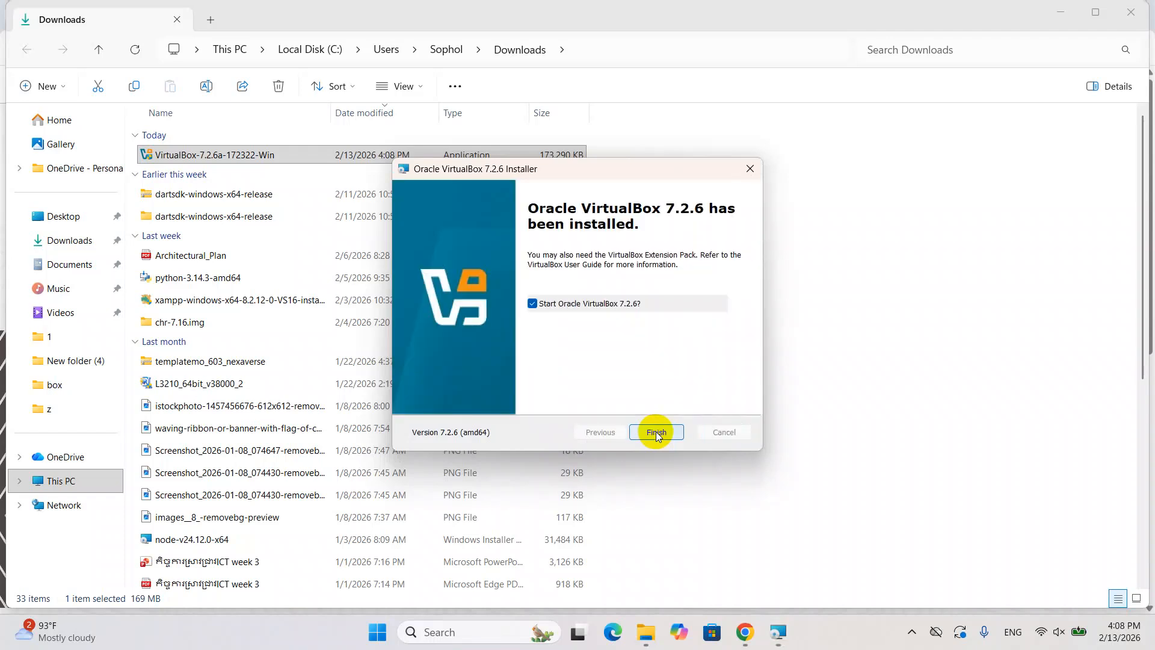
pyautogui.click(656, 432)
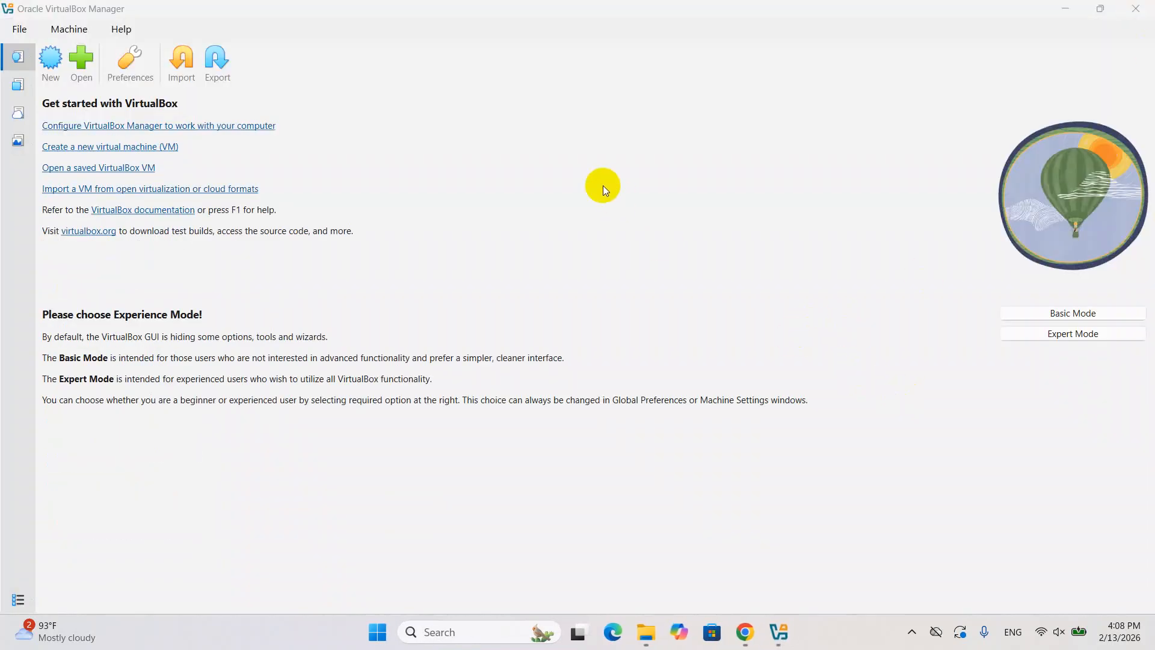
# Step: Clear the desktop by minimizing VirtualBox, closing File Explorer and Chrome, and refreshing it, and bring VirtualBox Manager back up
pyautogui.click(1061, 8)
pyautogui.click(1133, 9)
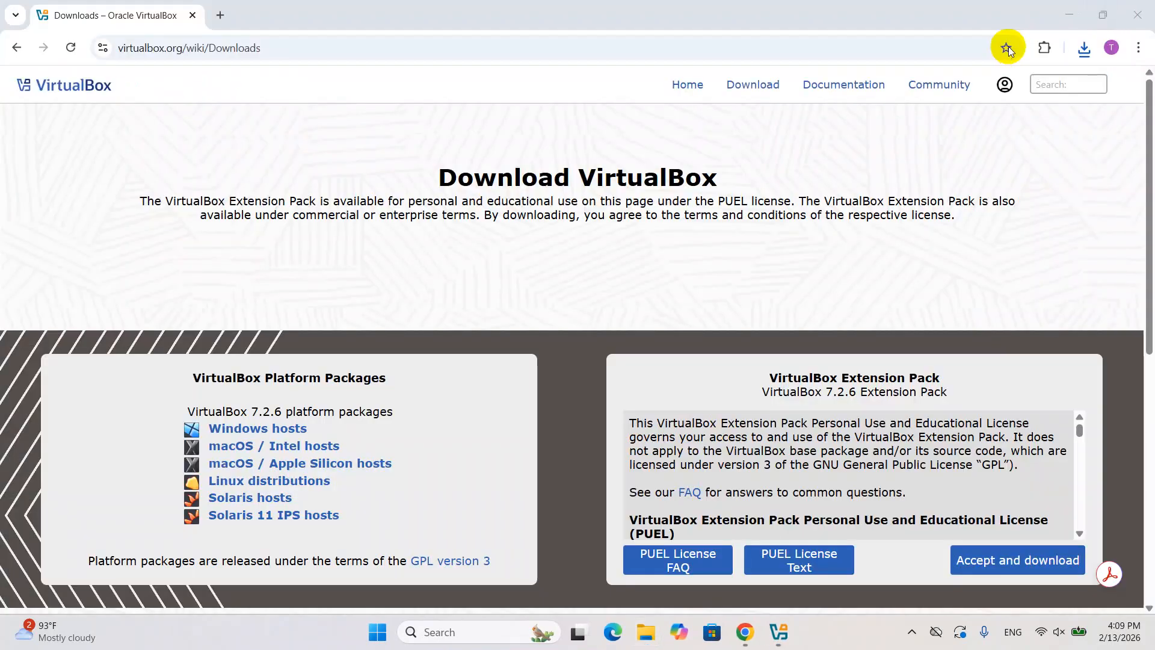
pyautogui.click(1137, 15)
pyautogui.rightClick(442, 257)
pyautogui.click(517, 320)
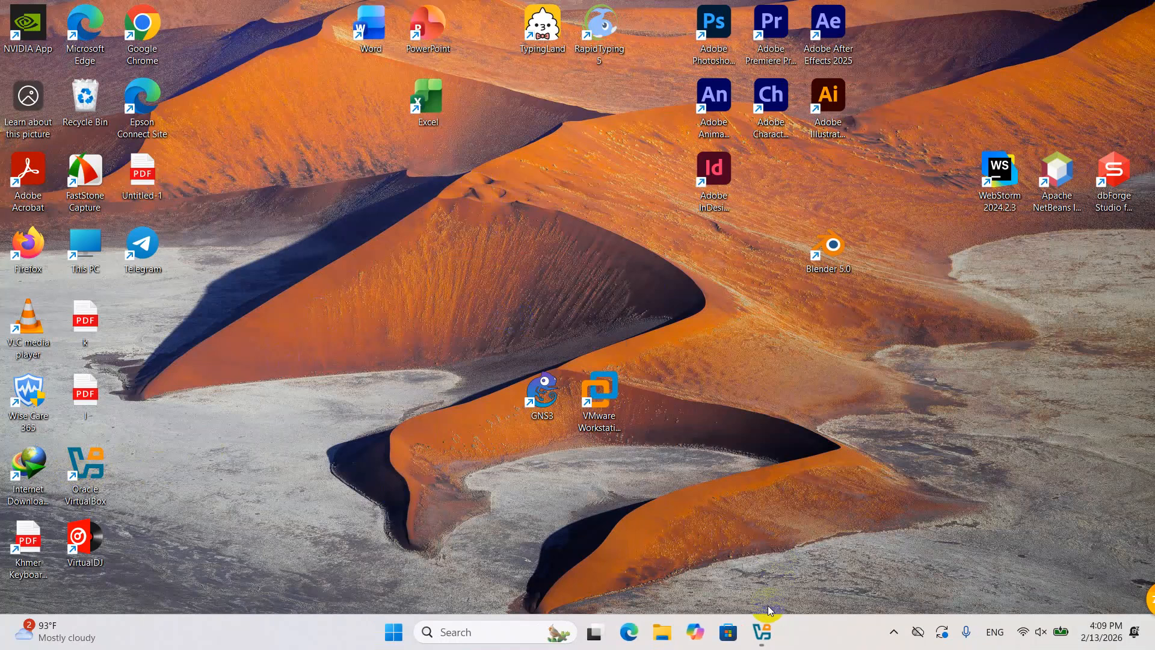
pyautogui.click(754, 643)
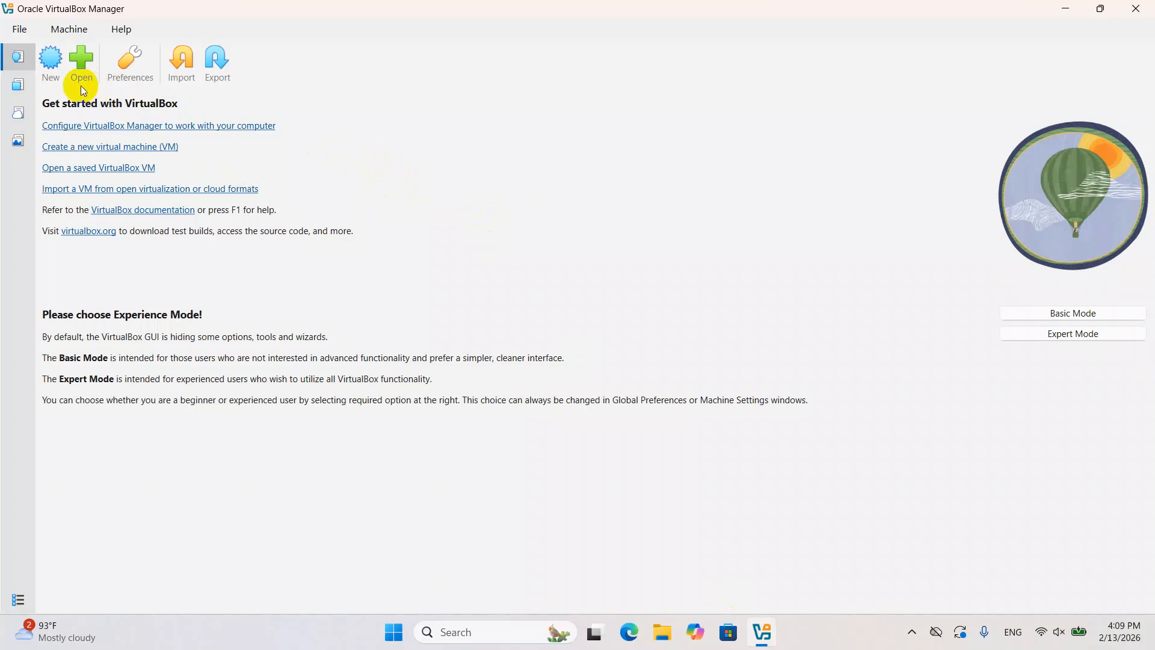
# Step: Start a new virtual machine in a maximized wizard window and name it ubuntu
pyautogui.click(54, 66)
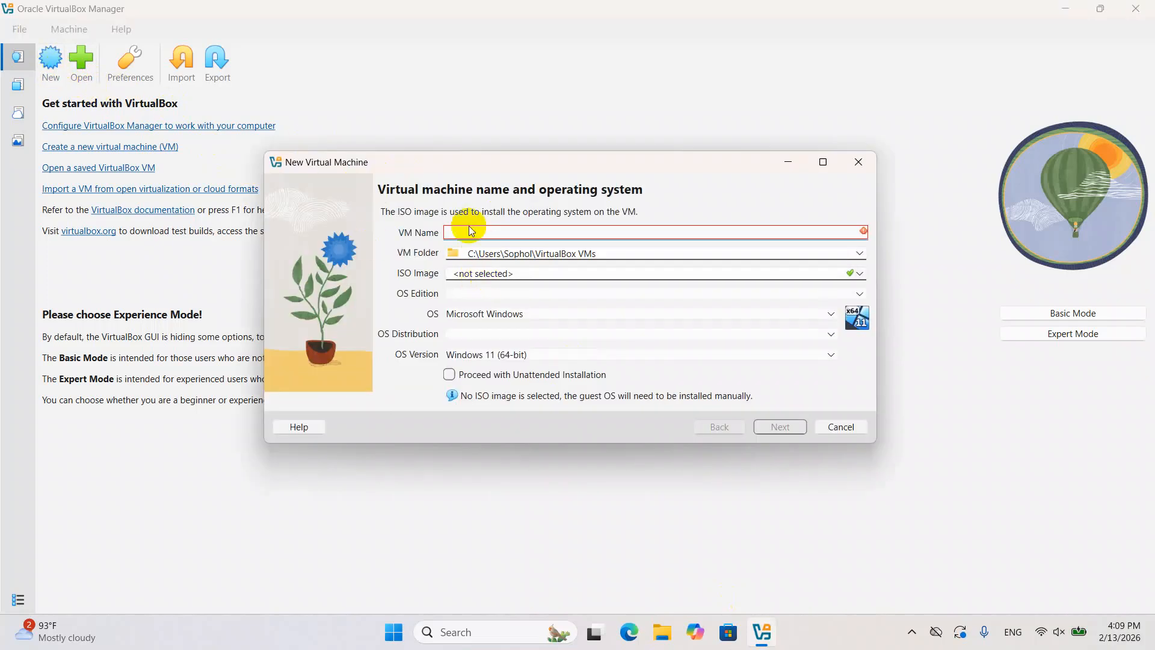
pyautogui.click(817, 162)
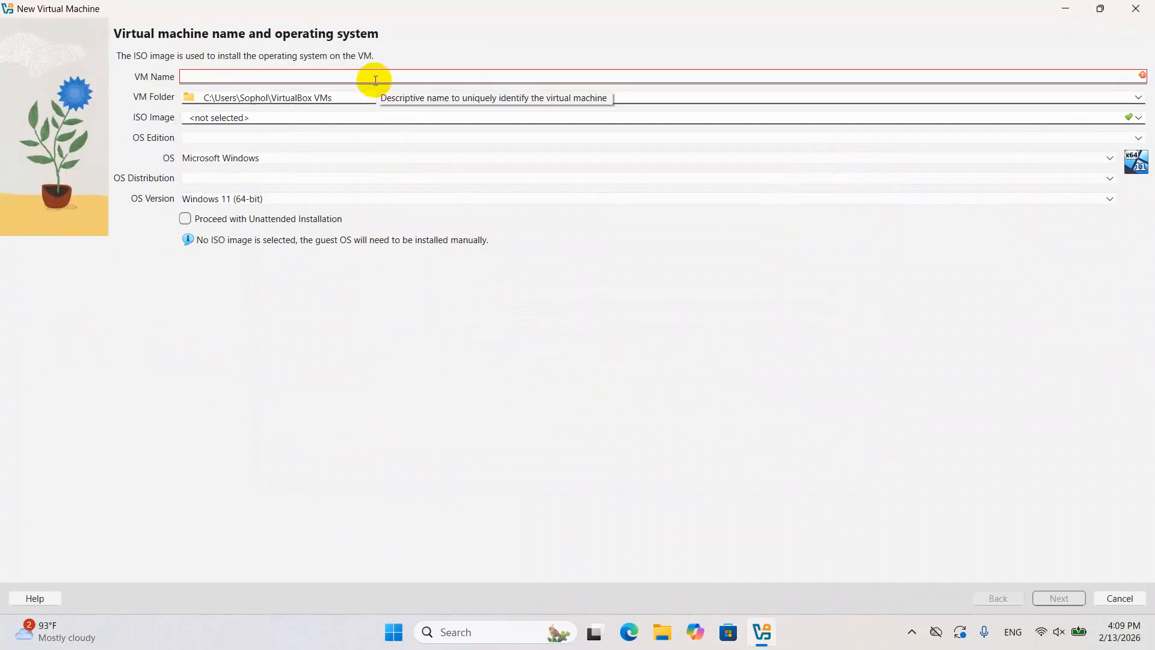
pyautogui.write('ubuntu')
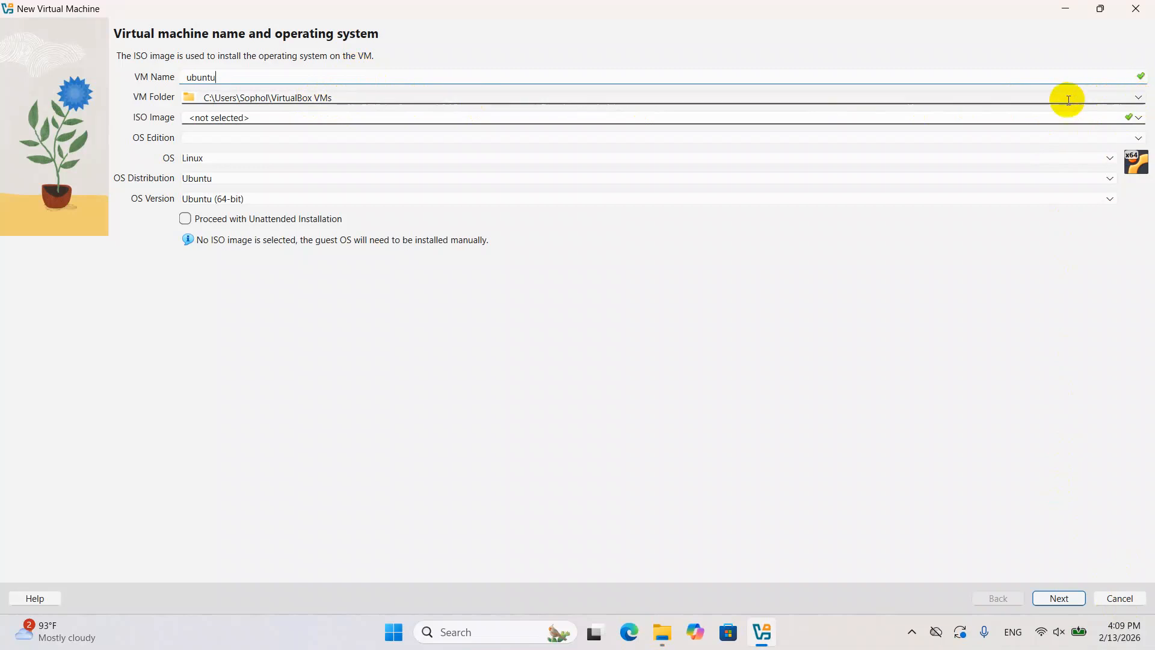
# Step: Set the virtual machine's folder to the existing Linux folder on the Data (D:) drive
pyautogui.click(1134, 98)
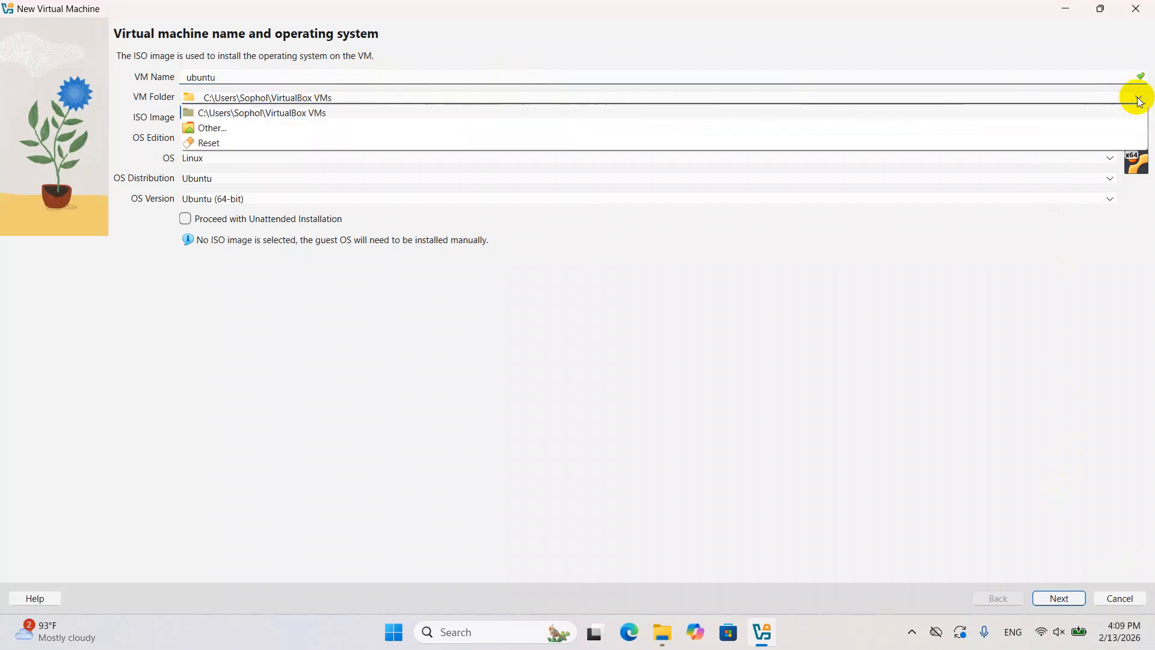
pyautogui.click(255, 128)
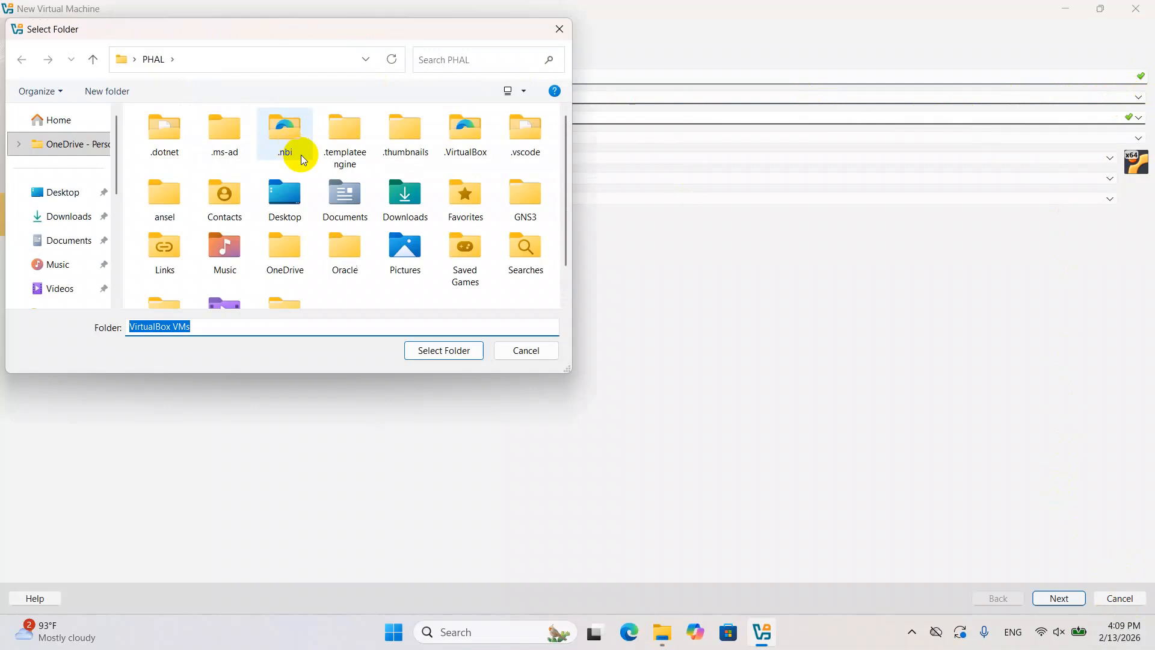
pyautogui.scroll(-5, 91, 251)
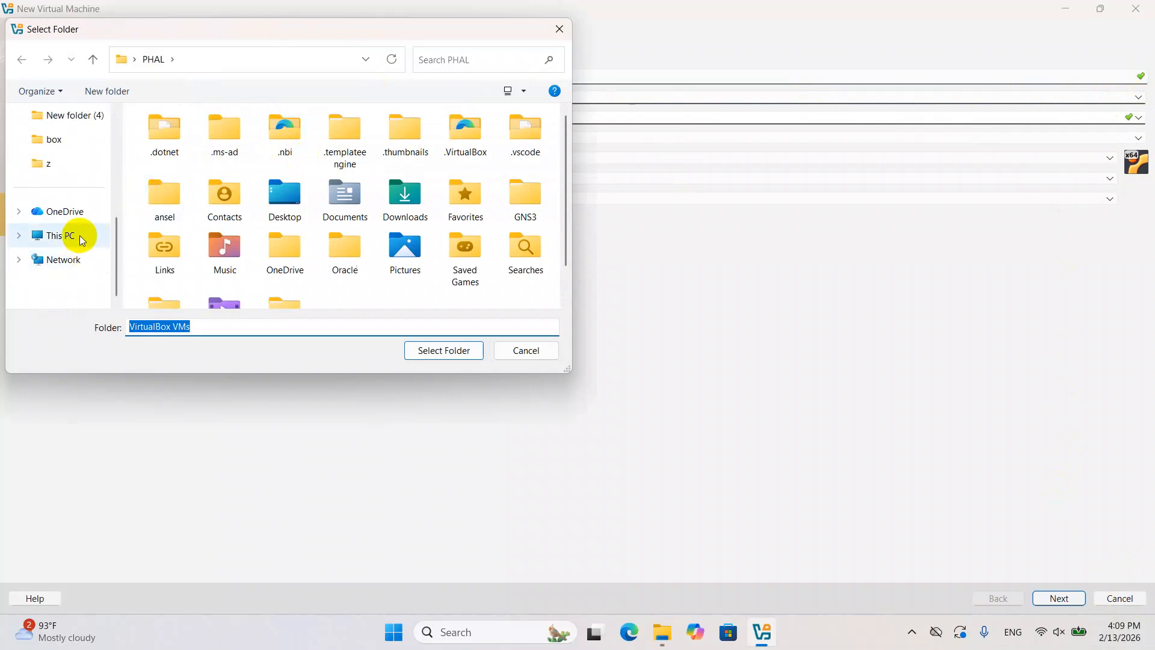
pyautogui.click(80, 239)
pyautogui.doubleClick(384, 139)
pyautogui.scroll(-2, 233, 182)
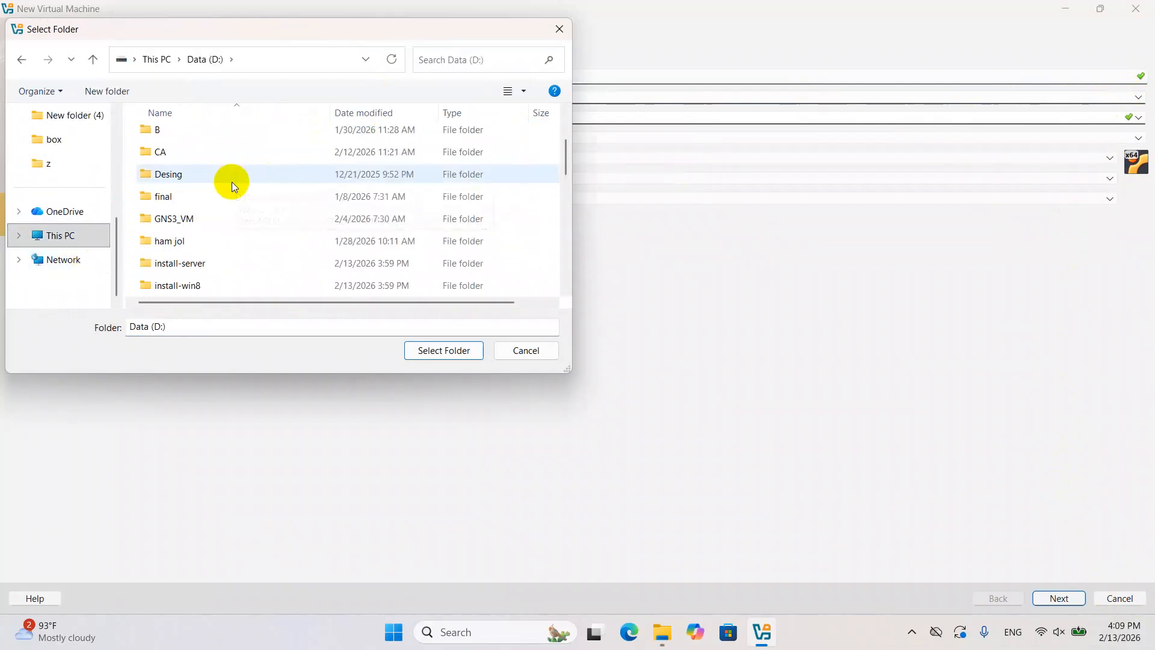
pyautogui.scroll(-2, 233, 188)
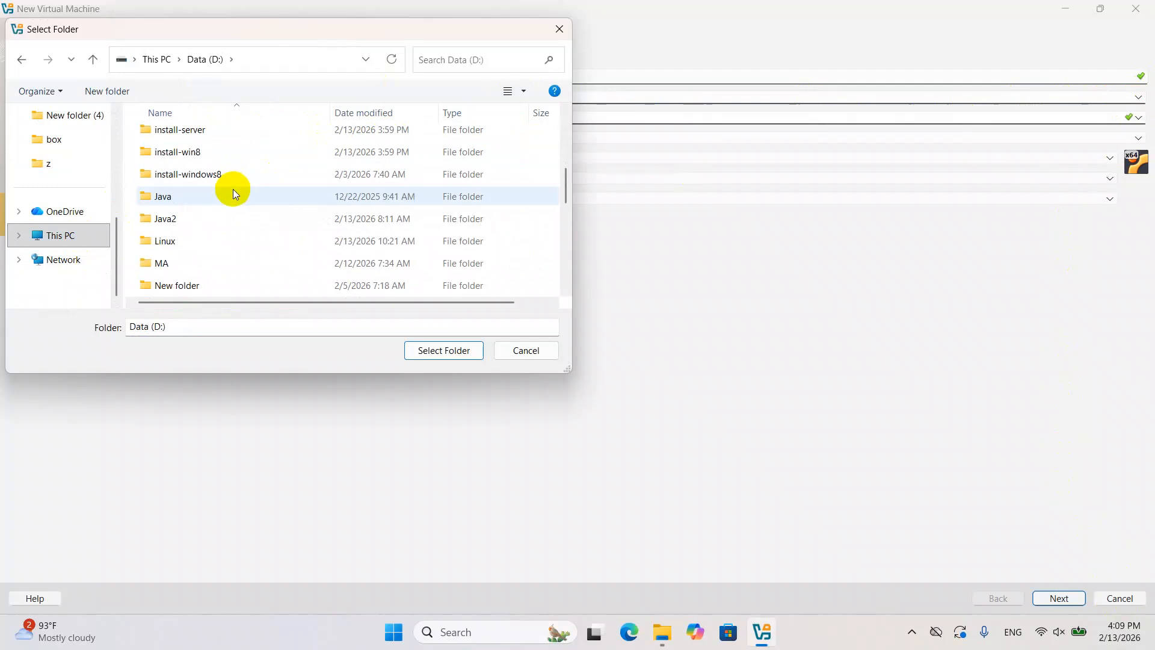
pyautogui.doubleClick(218, 245)
pyautogui.click(441, 349)
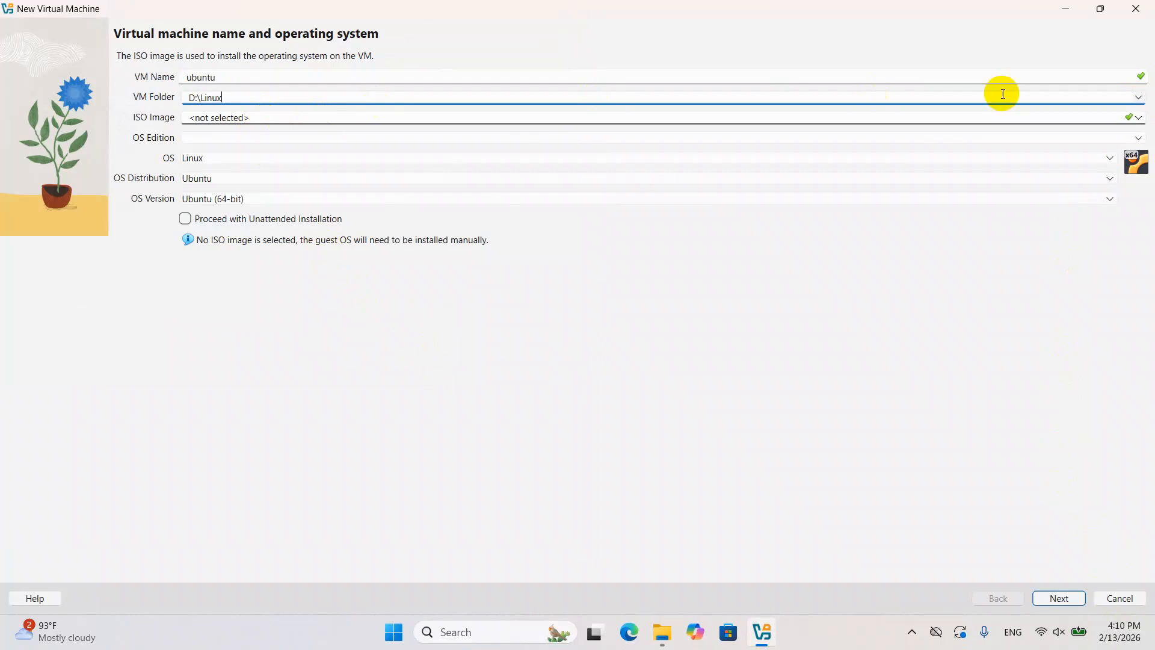
# Step: Use ubuntu-24.04.3-live-server-amd64 from C:\box as the ISO image, disable unattended installation, and continue to the virtual hardware settings
pyautogui.click(1139, 118)
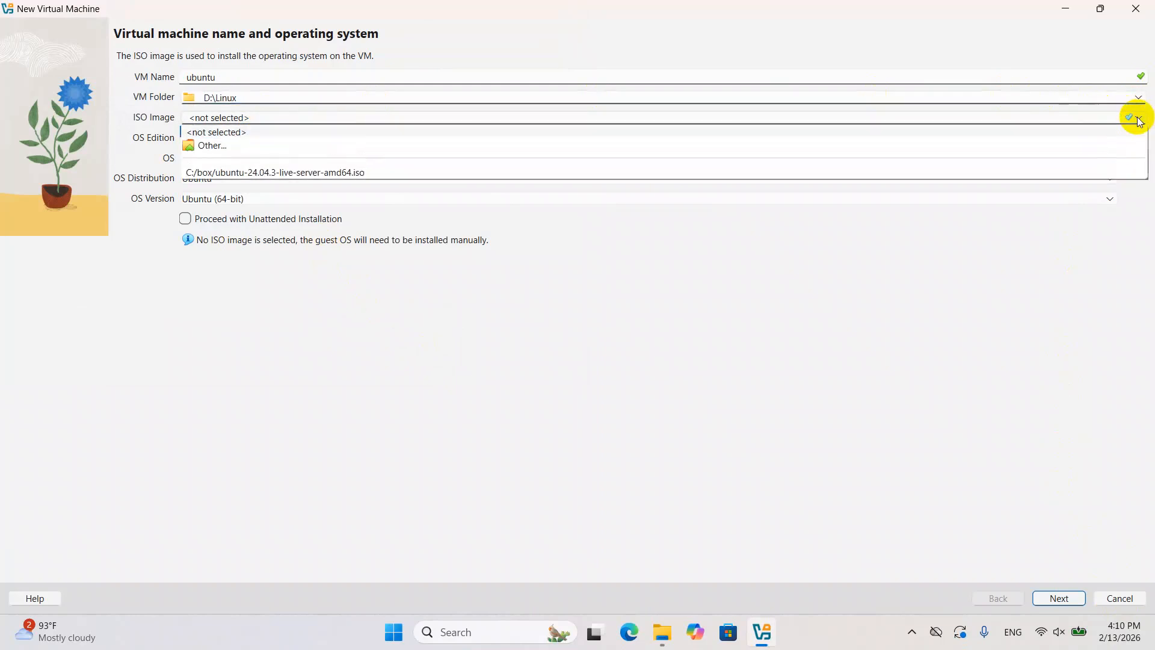
pyautogui.click(319, 147)
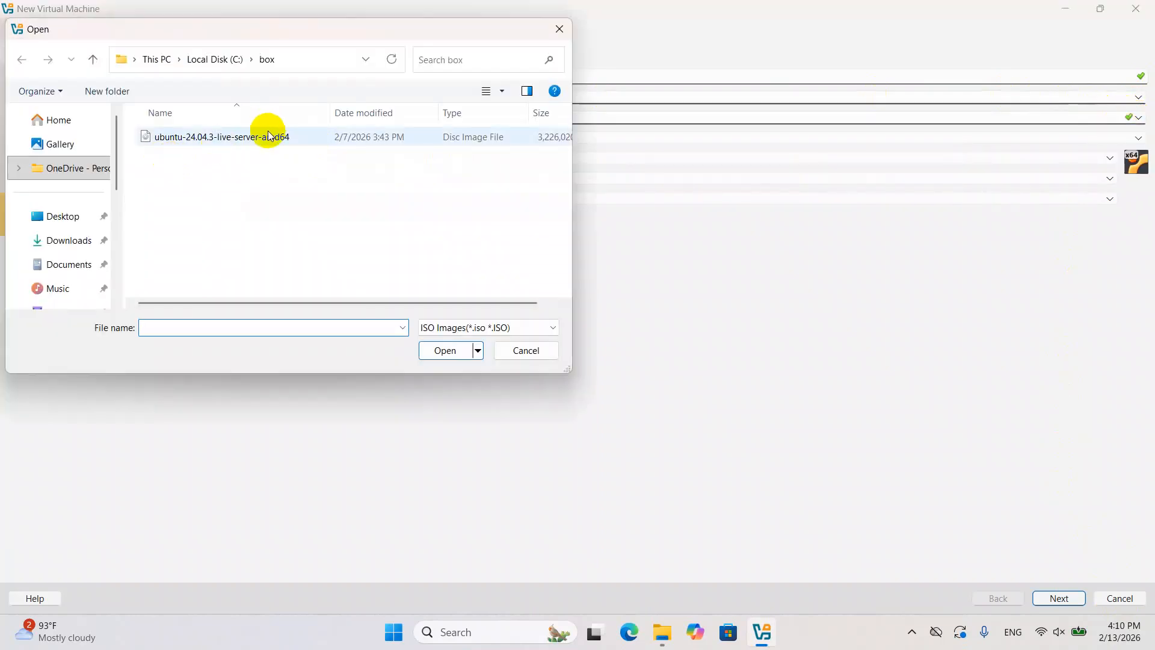
pyautogui.click(243, 143)
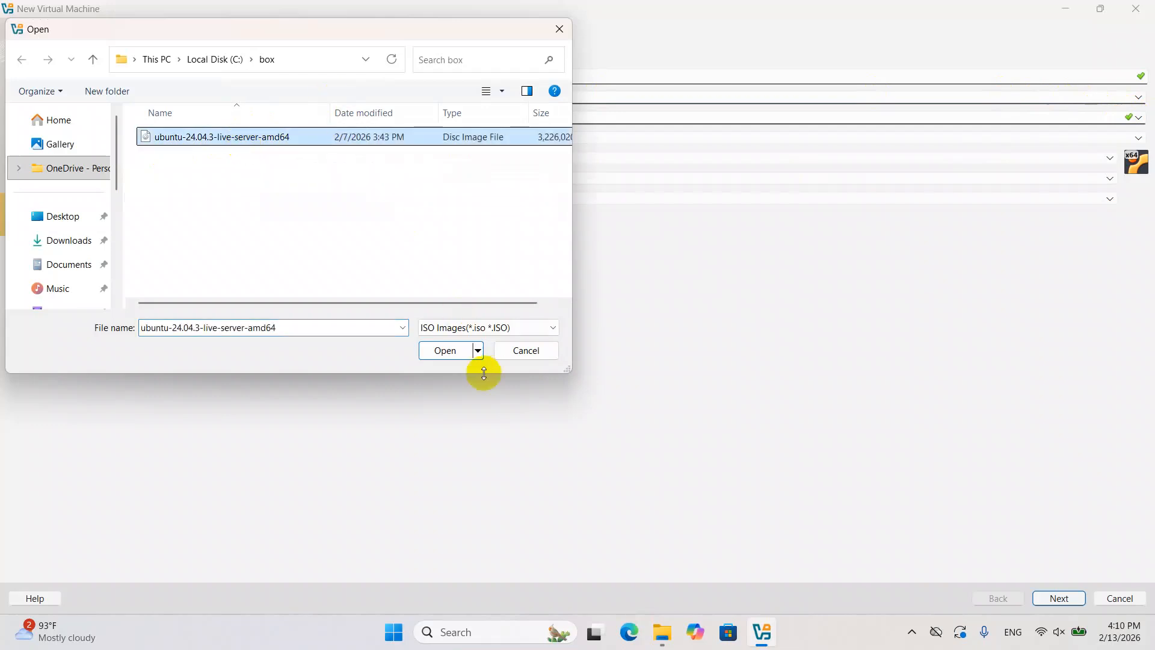
pyautogui.click(439, 352)
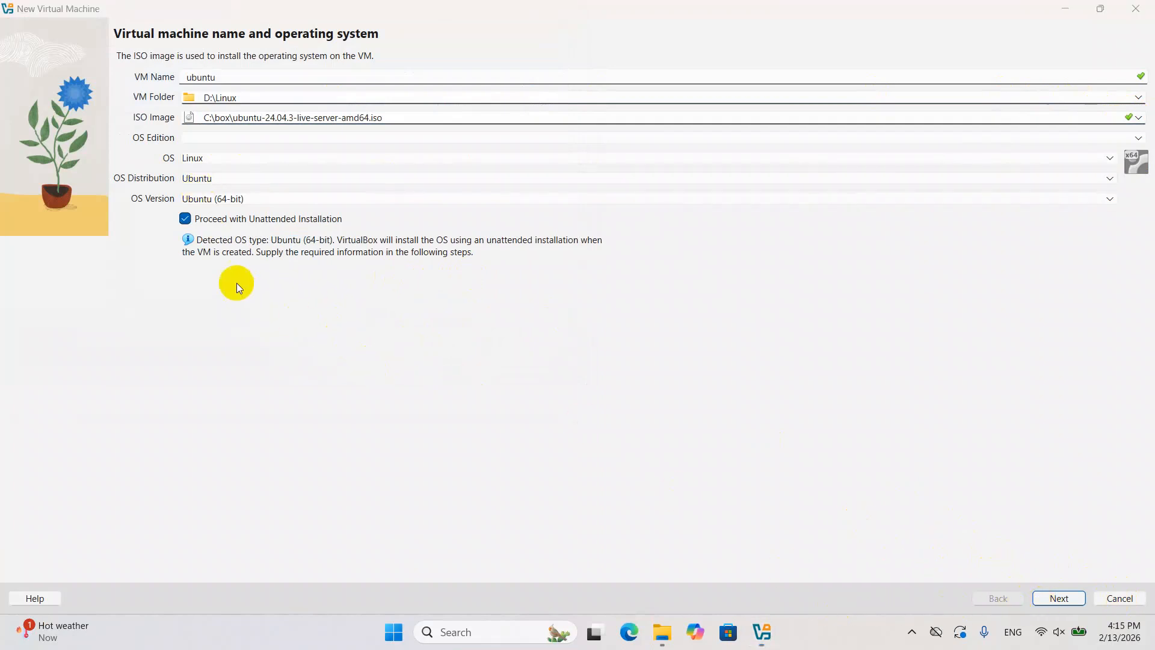
pyautogui.click(185, 219)
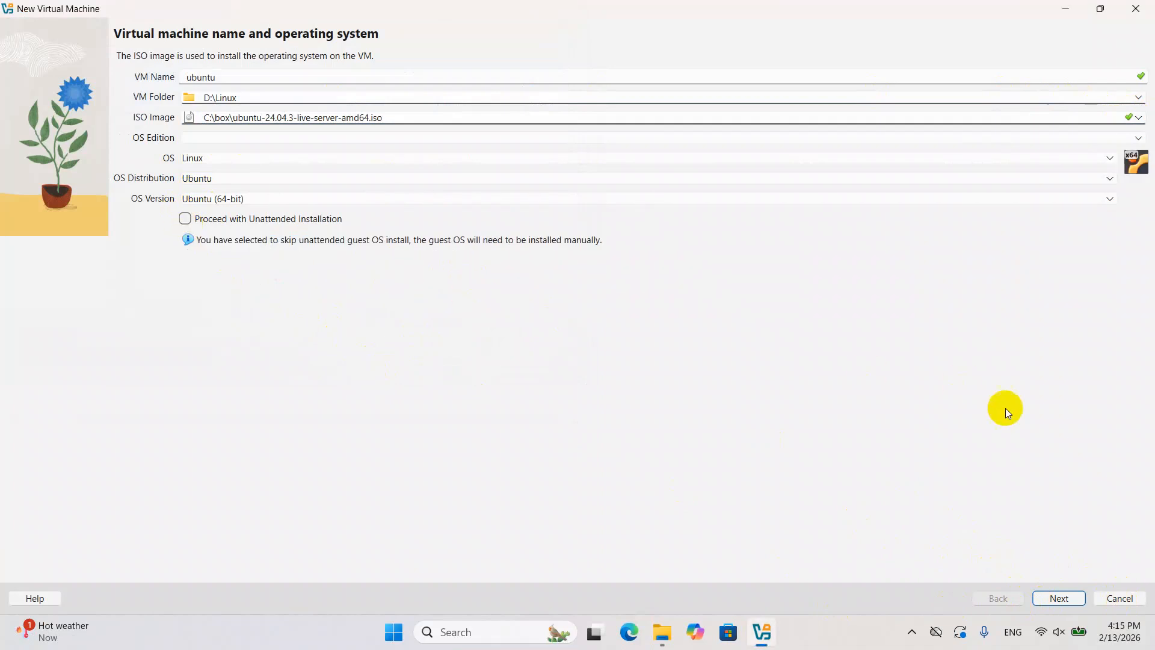
pyautogui.click(1062, 597)
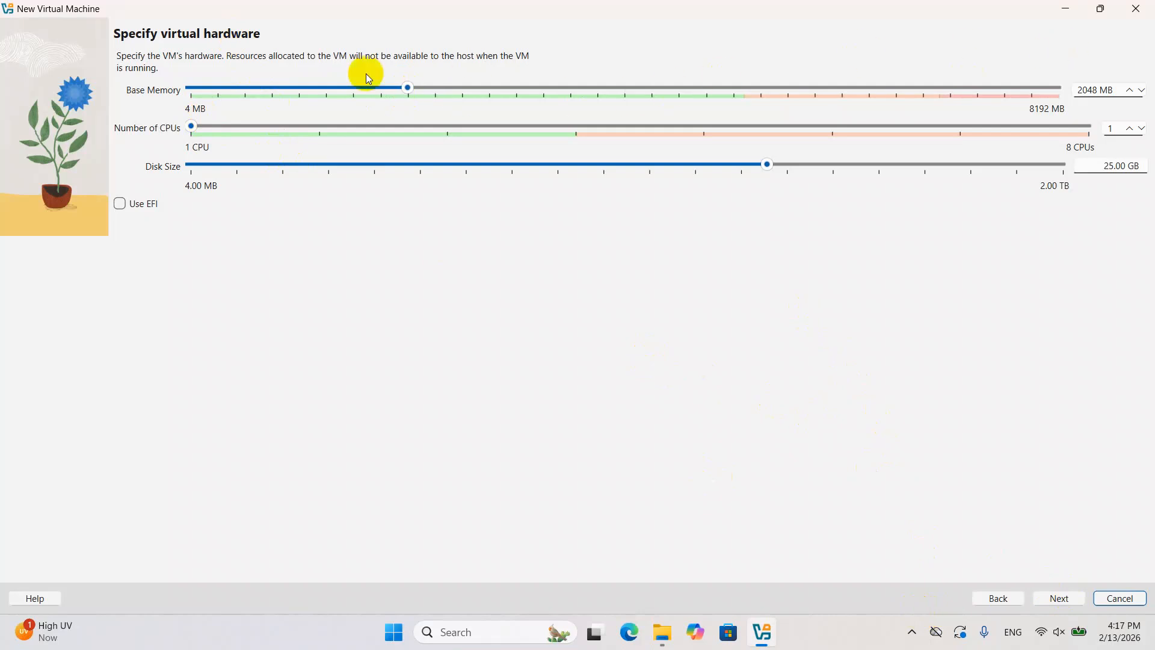
# Step: Set the base memory to 4000 MB, continue to the configuration summary, and return to the virtual hardware settings
pyautogui.moveTo(407, 92); pyautogui.dragTo(322, 97)
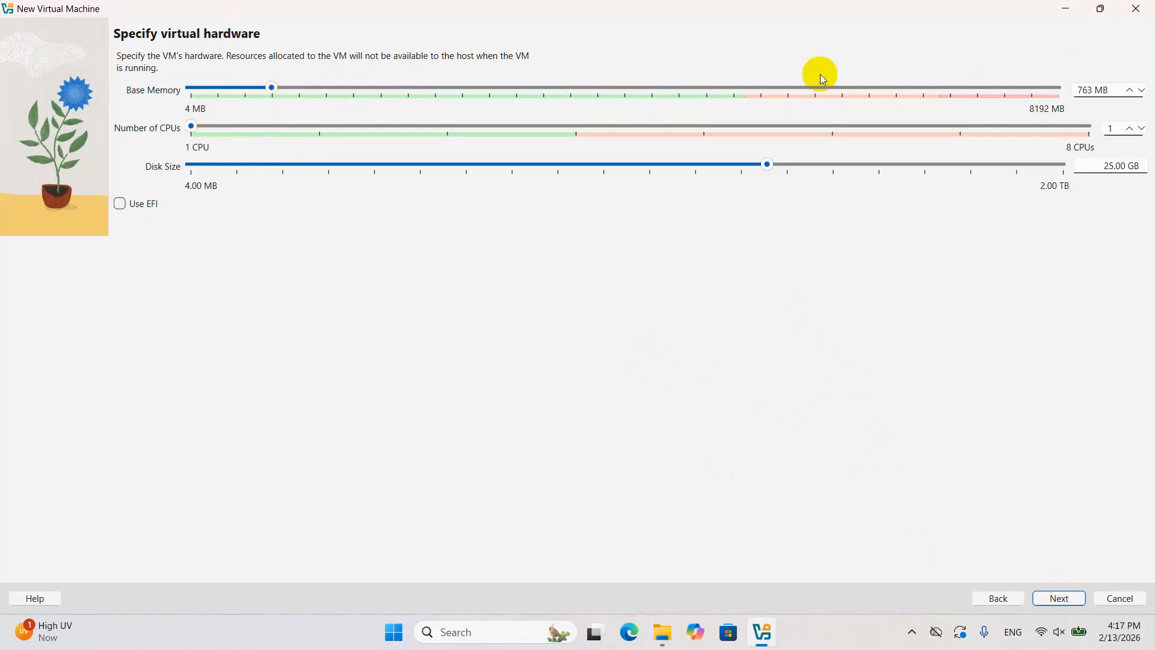
pyautogui.moveTo(268, 88); pyautogui.dragTo(300, 87)
pyautogui.click(1095, 90)
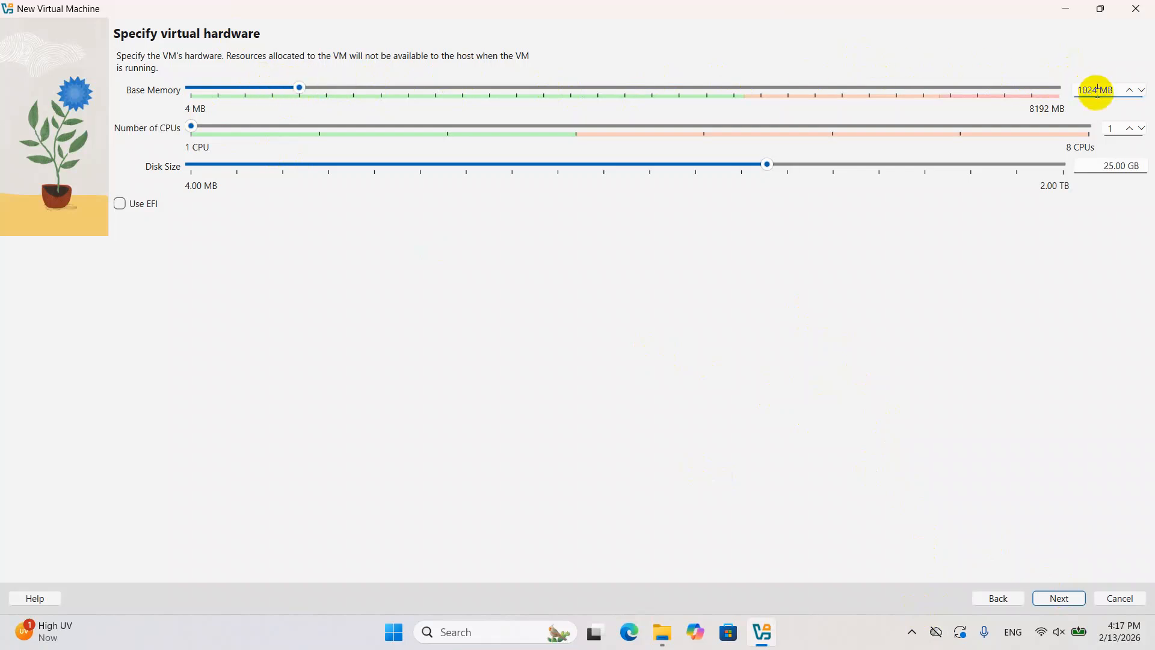
pyautogui.press('BackSpace')
pyautogui.press('BackSpace')
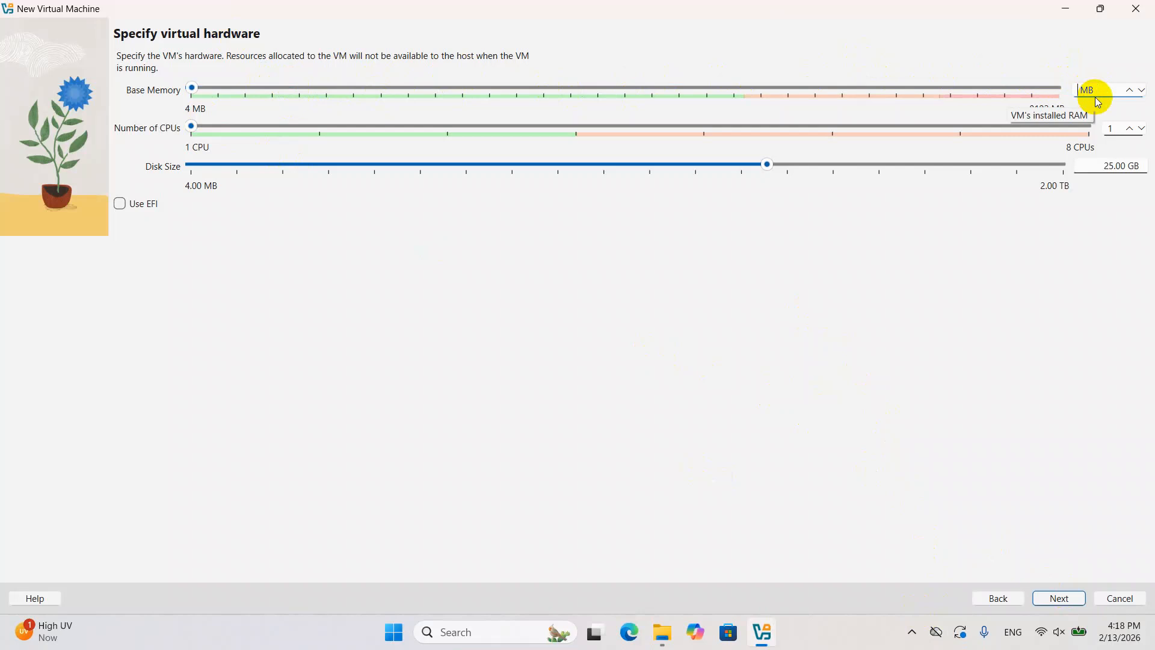
pyautogui.write('4000')
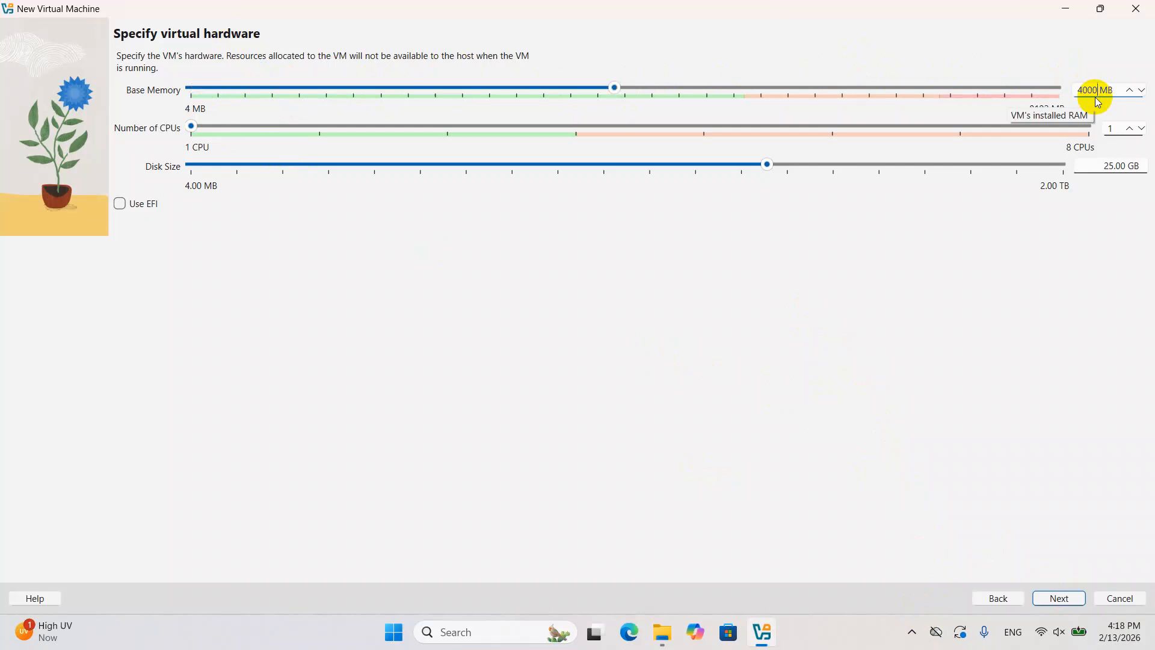
pyautogui.press('Return')
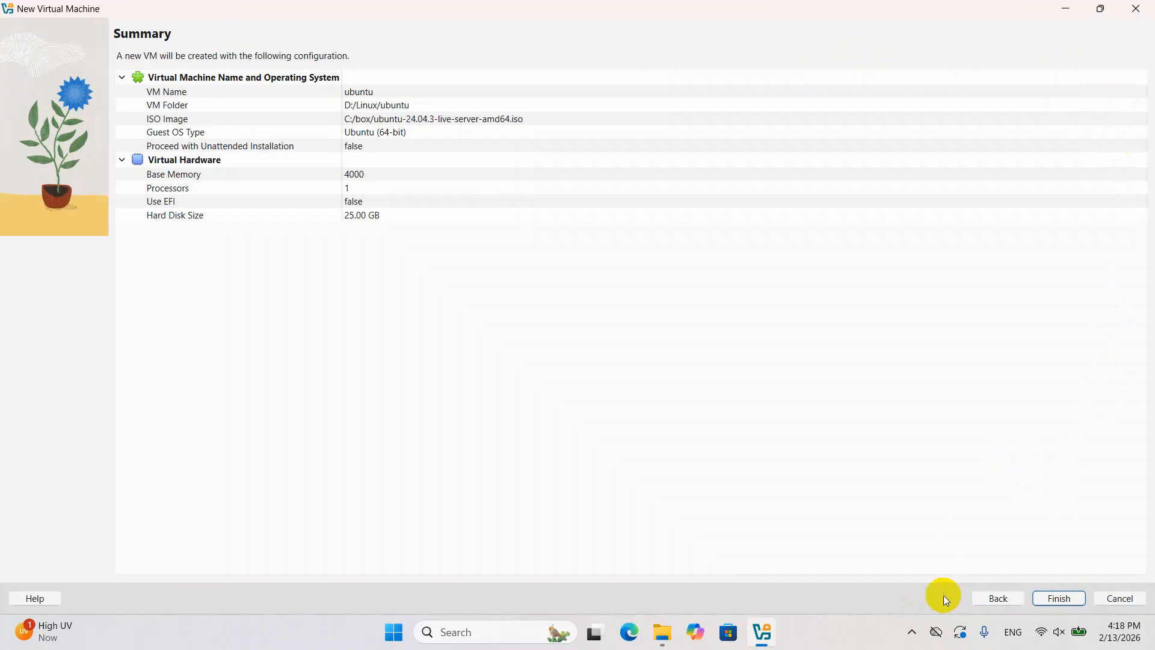
pyautogui.click(998, 598)
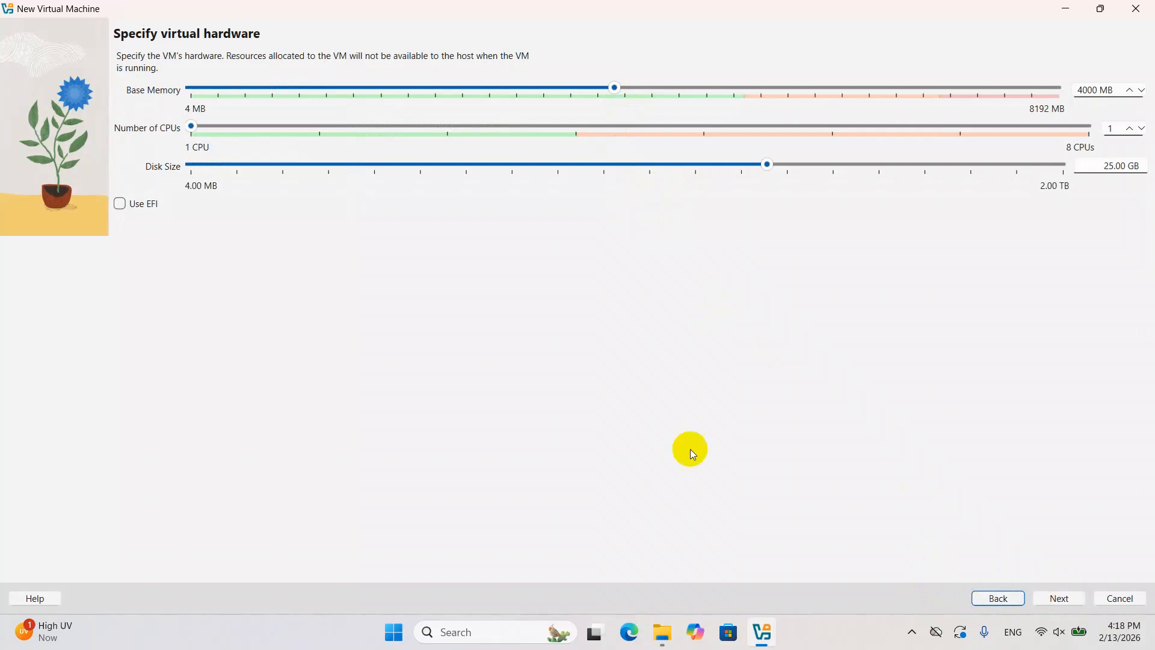
# Step: Set the base memory to 4096 MB and the number of CPUs to 4
pyautogui.moveTo(615, 88); pyautogui.dragTo(302, 101)
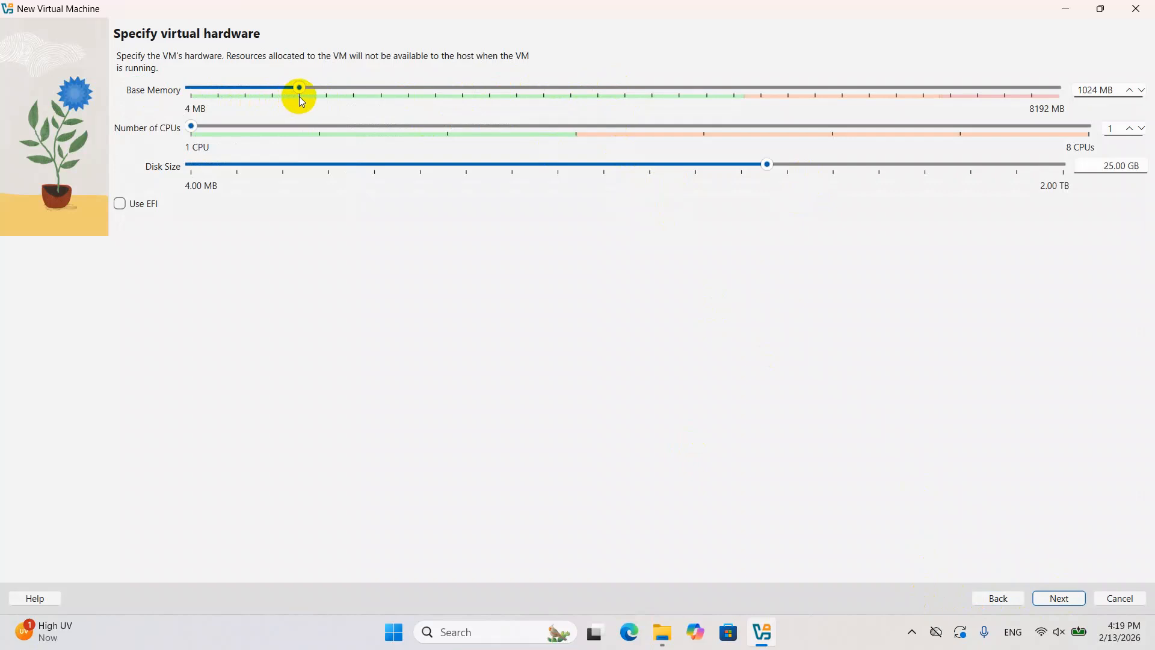
pyautogui.moveTo(301, 98); pyautogui.dragTo(568, 89)
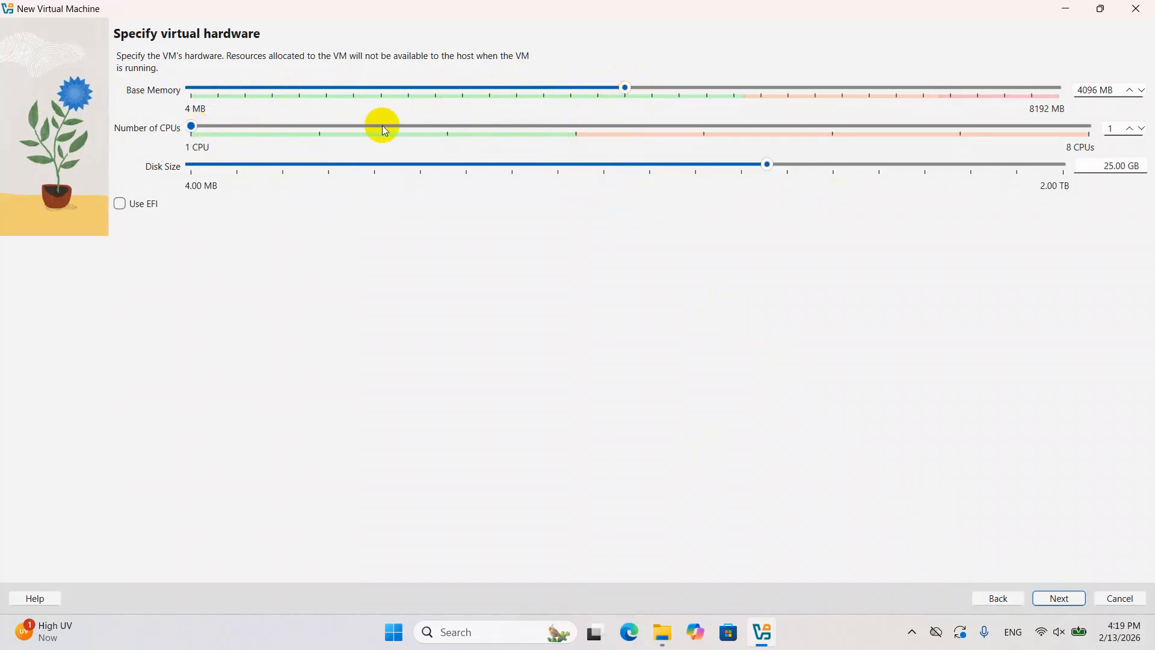
pyautogui.click(1130, 129)
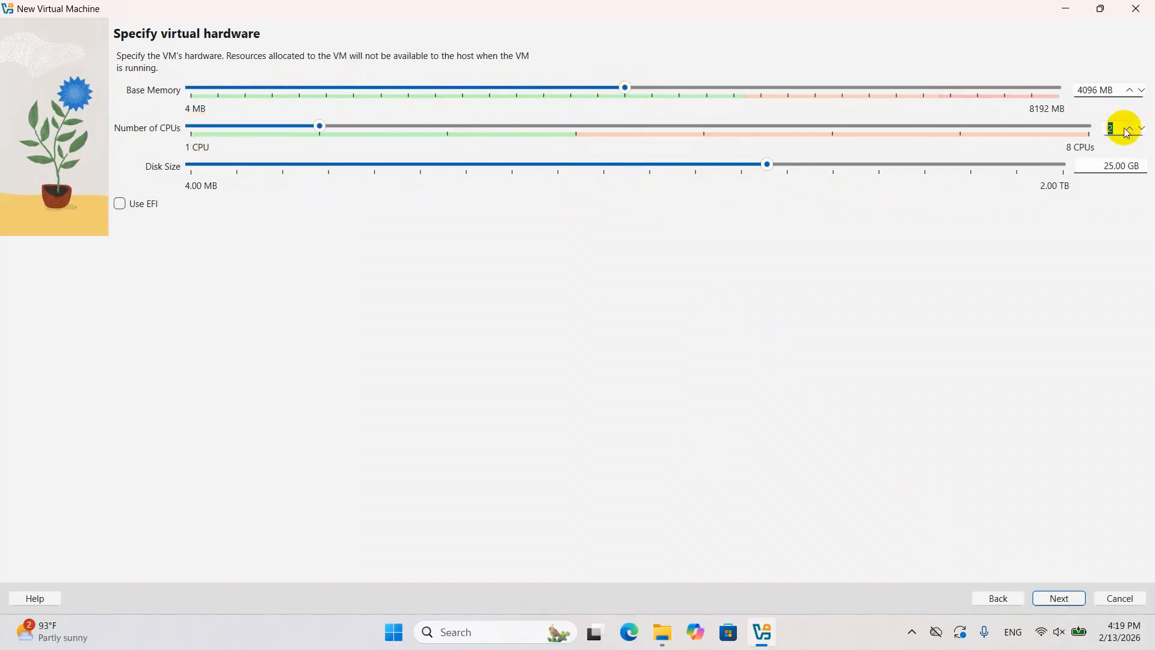
pyautogui.click(1130, 129)
pyautogui.click(1130, 128)
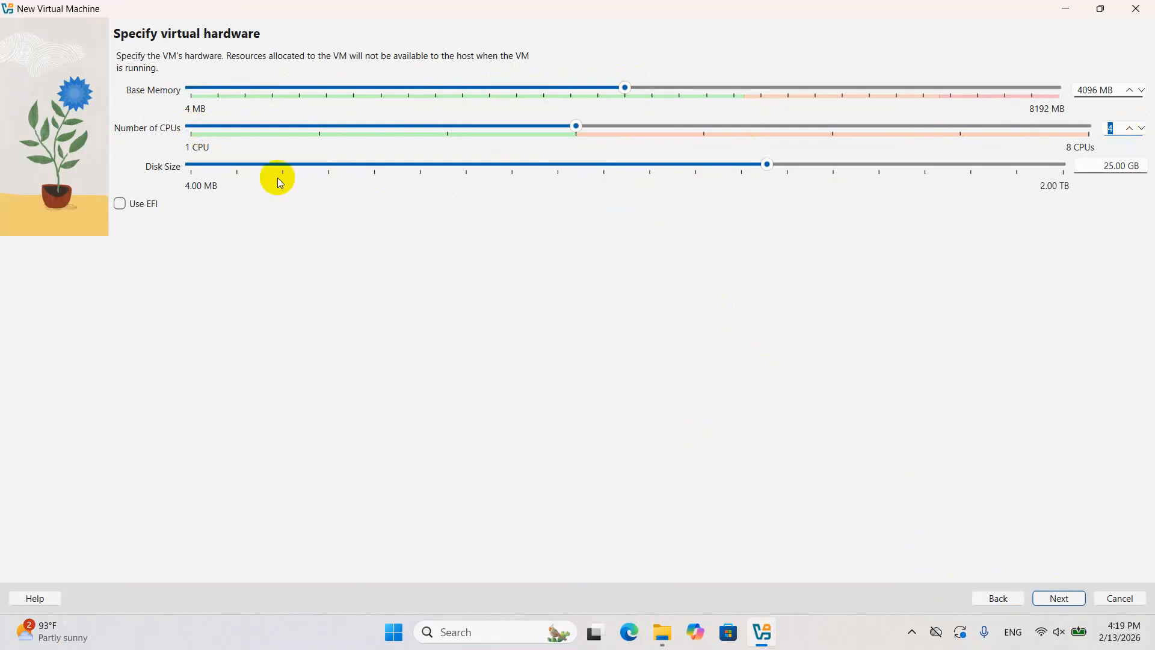
# Step: Enable EFI, set the disk size to 500 GB, and finish creating the virtual machine
pyautogui.click(133, 205)
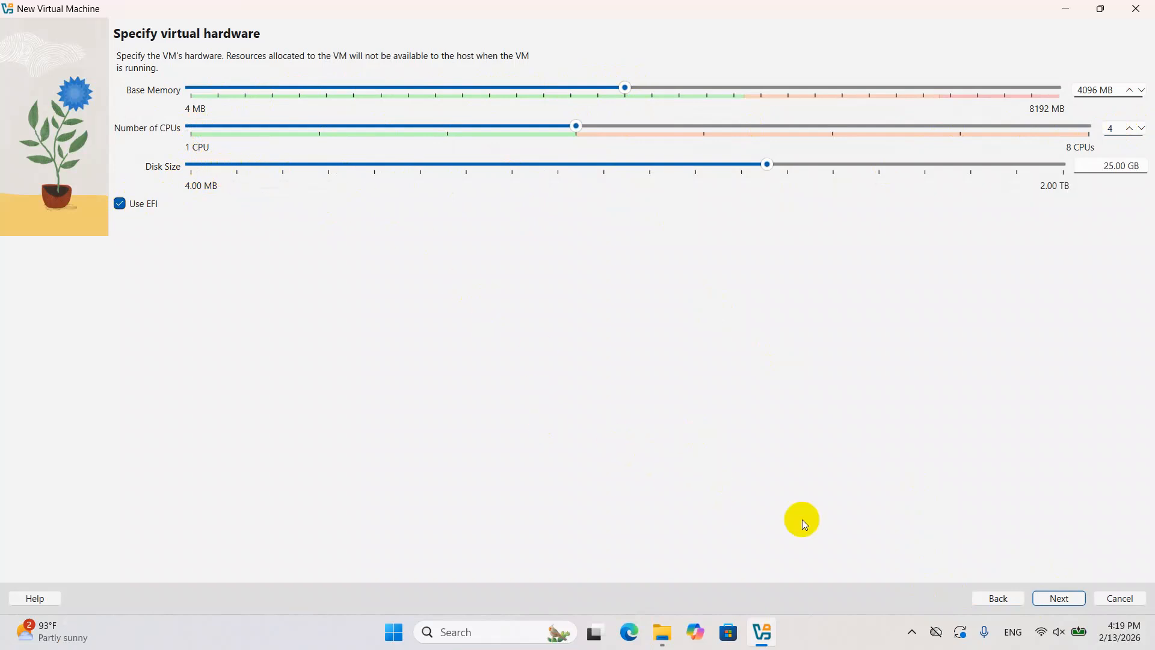
pyautogui.click(1113, 168)
pyautogui.press('BackSpace')
pyautogui.press('BackSpace')
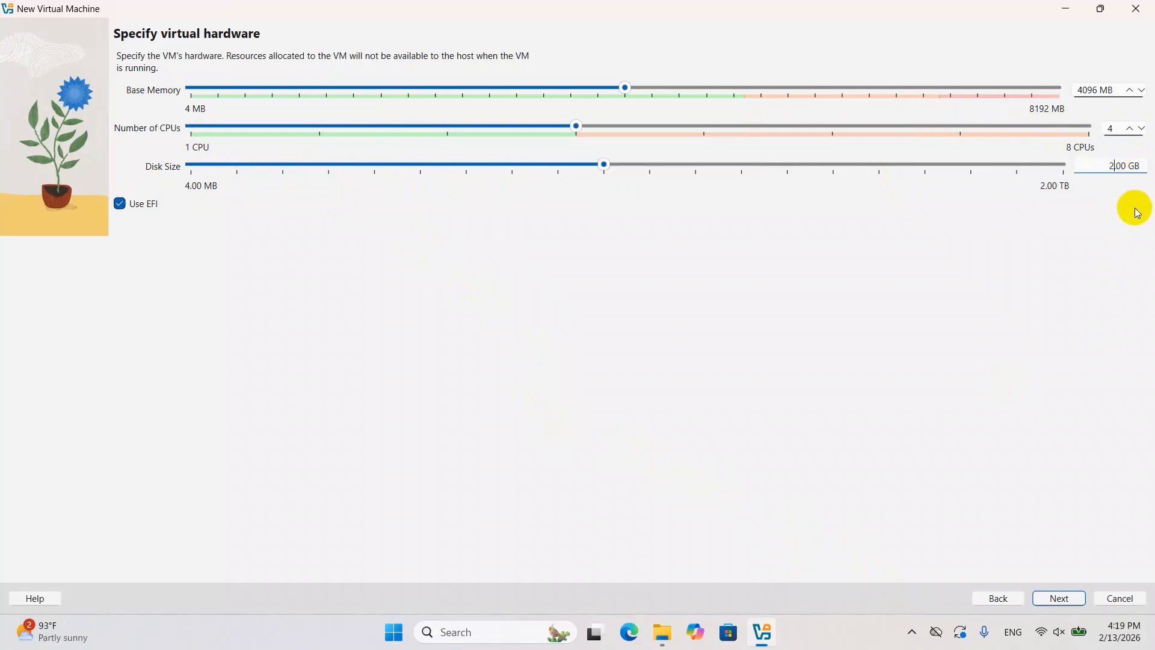
pyautogui.write('500')
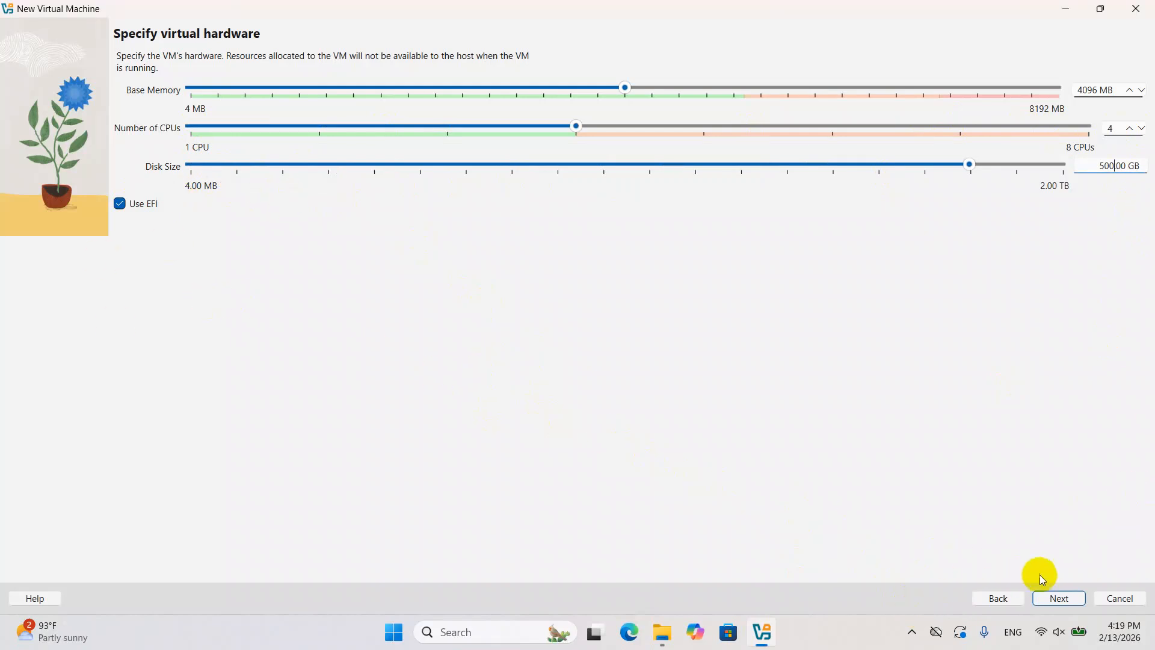
pyautogui.click(1053, 600)
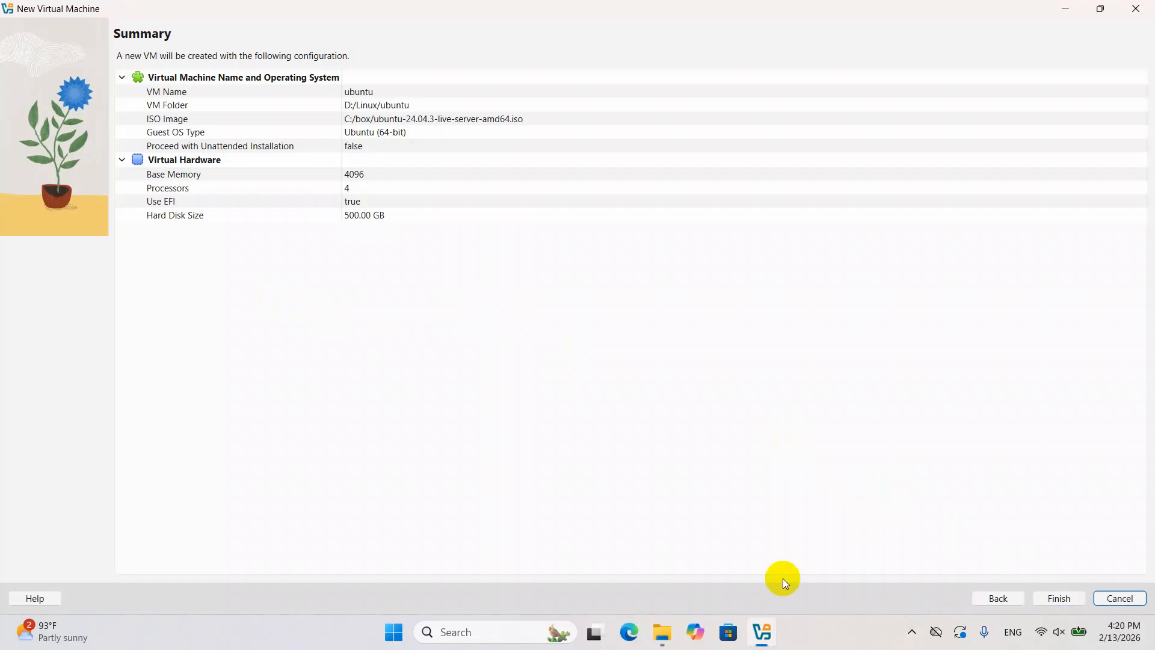
pyautogui.click(1047, 593)
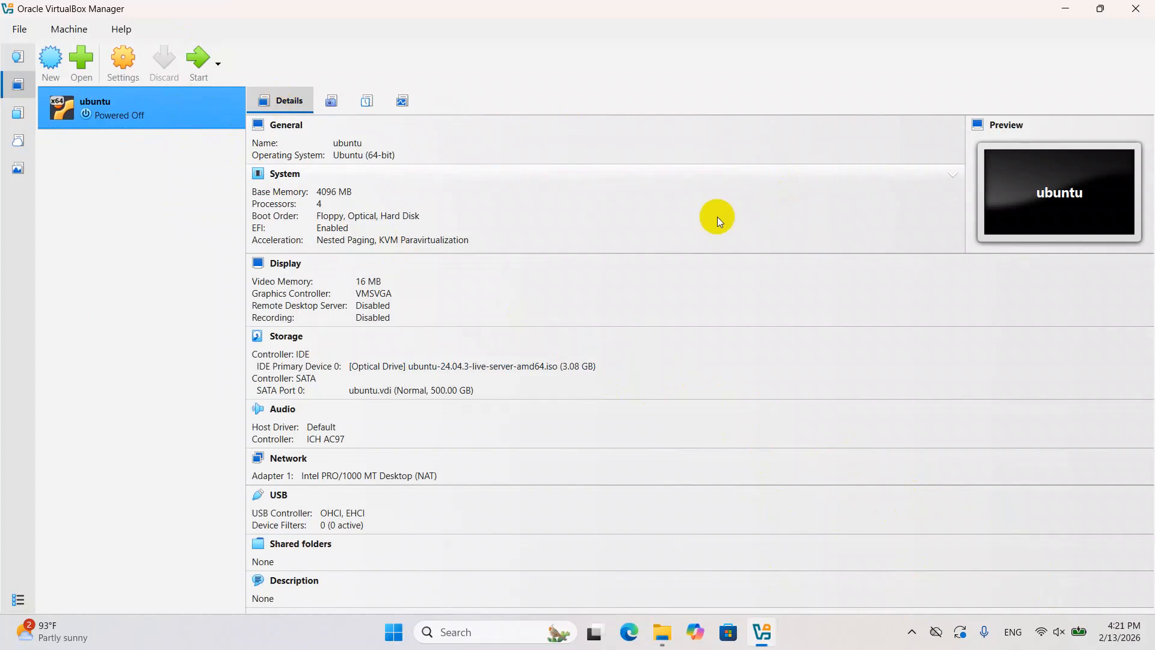
# Step: Start the ubuntu virtual machine, boot the Try or Install Ubuntu Server entry, and maximize its window
pyautogui.click(202, 61)
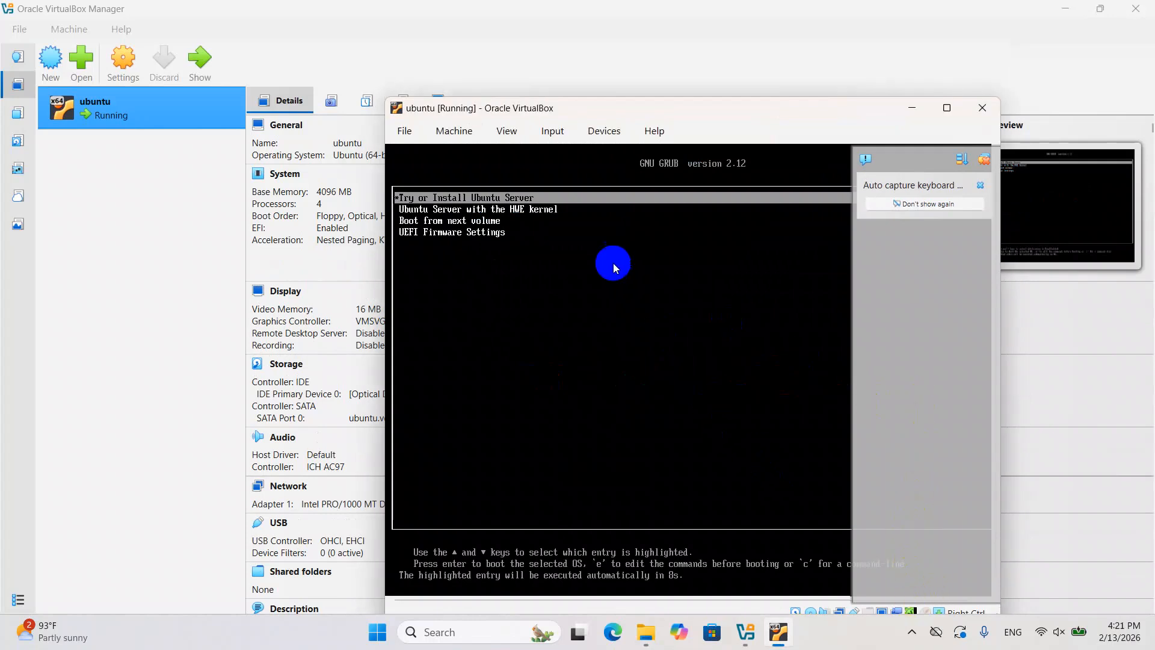
pyautogui.press('Return')
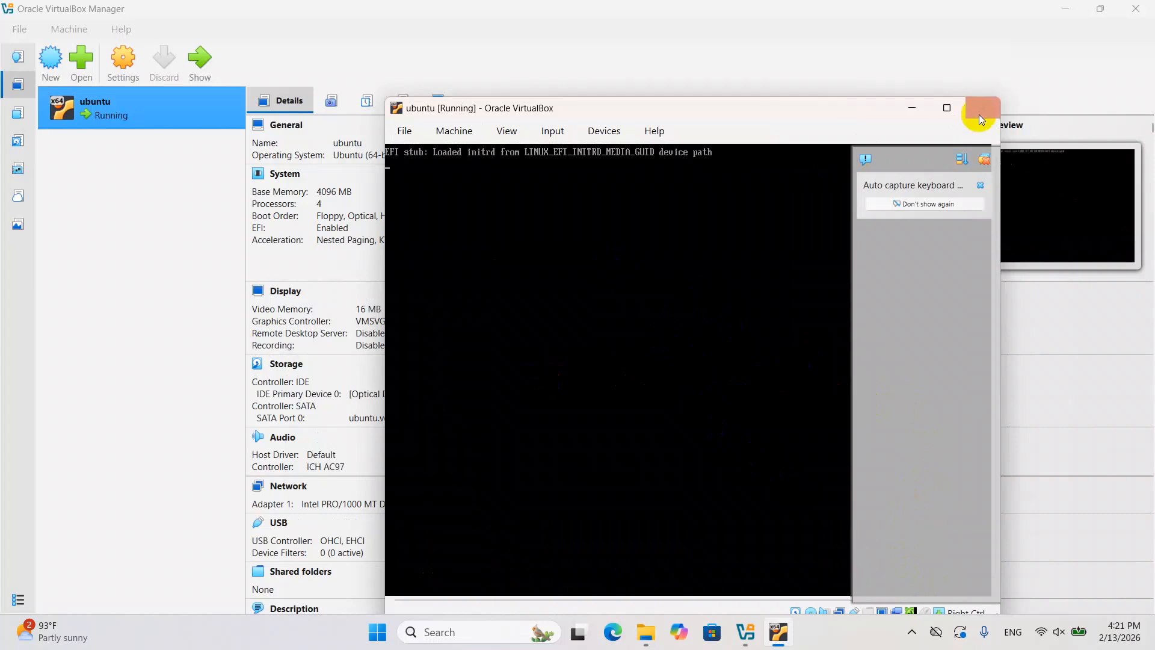
pyautogui.click(946, 110)
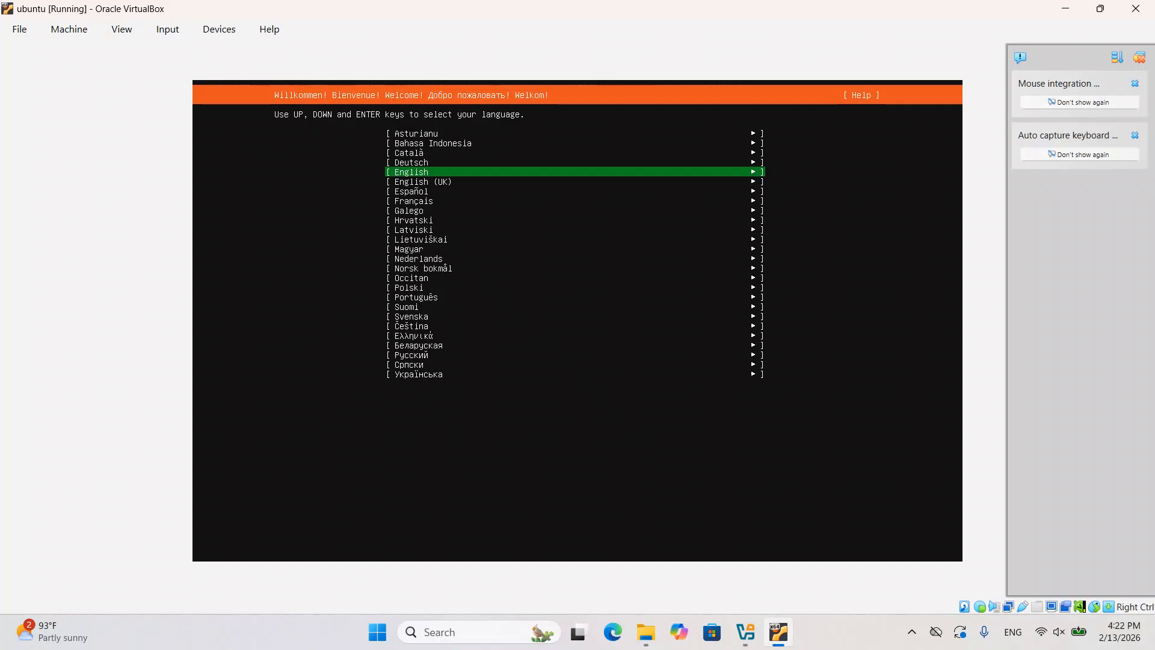
# Step: Choose English as the installer language, continue without updating the installer, and accept the English (US) keyboard layout
pyautogui.press('Return')
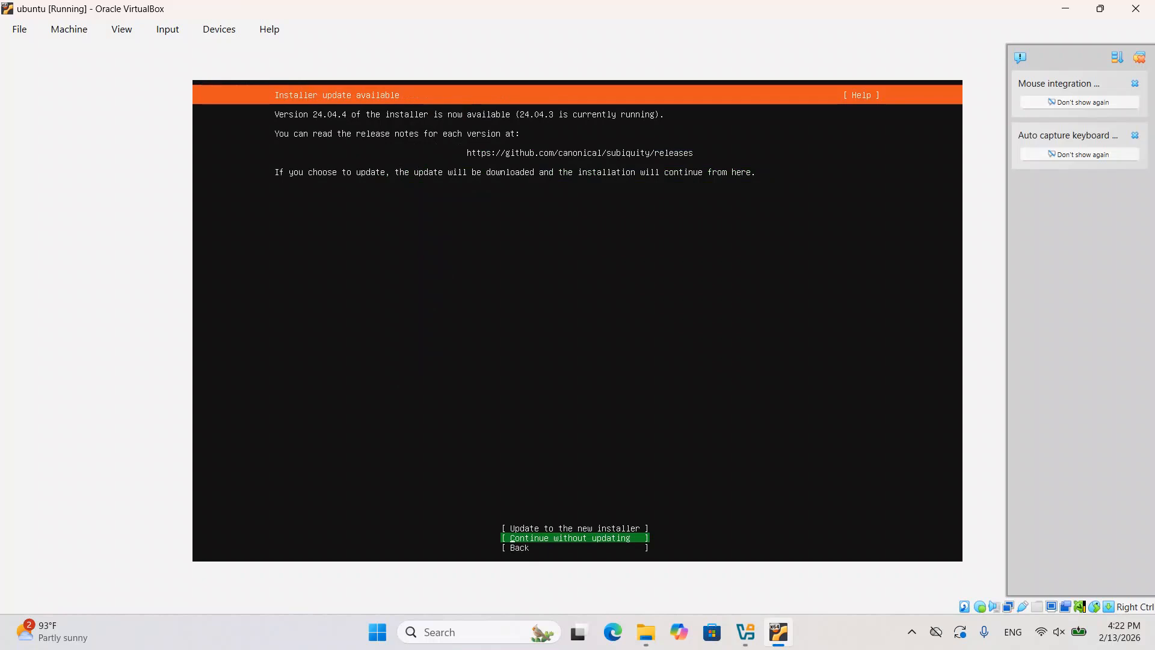
pyautogui.press('Return')
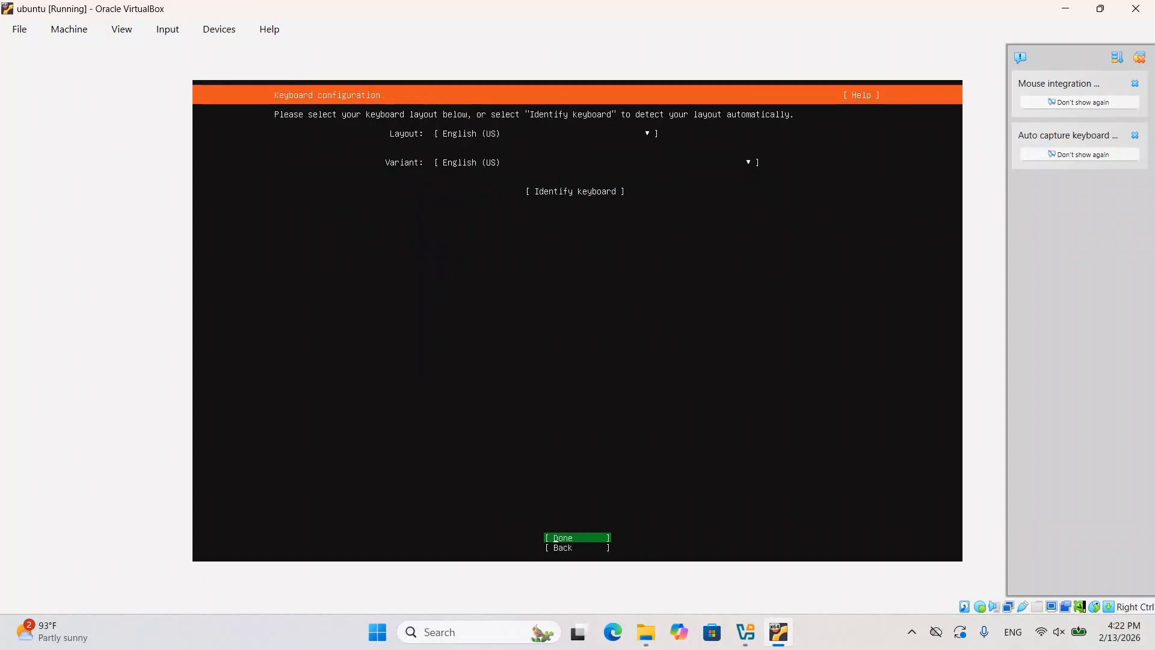
pyautogui.press('Return')
# Step: Accept the installer defaults through the network configuration, keeping DHCPv4 on enp0s3, and leave the proxy address blank
pyautogui.press('Return')
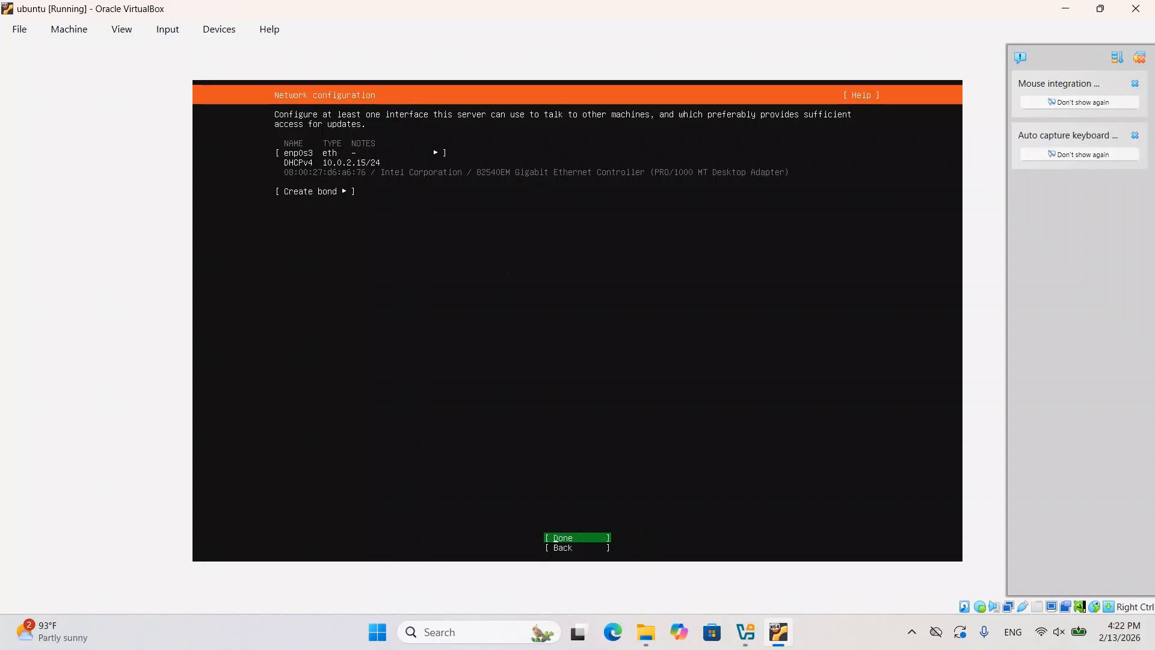
pyautogui.press('Return')
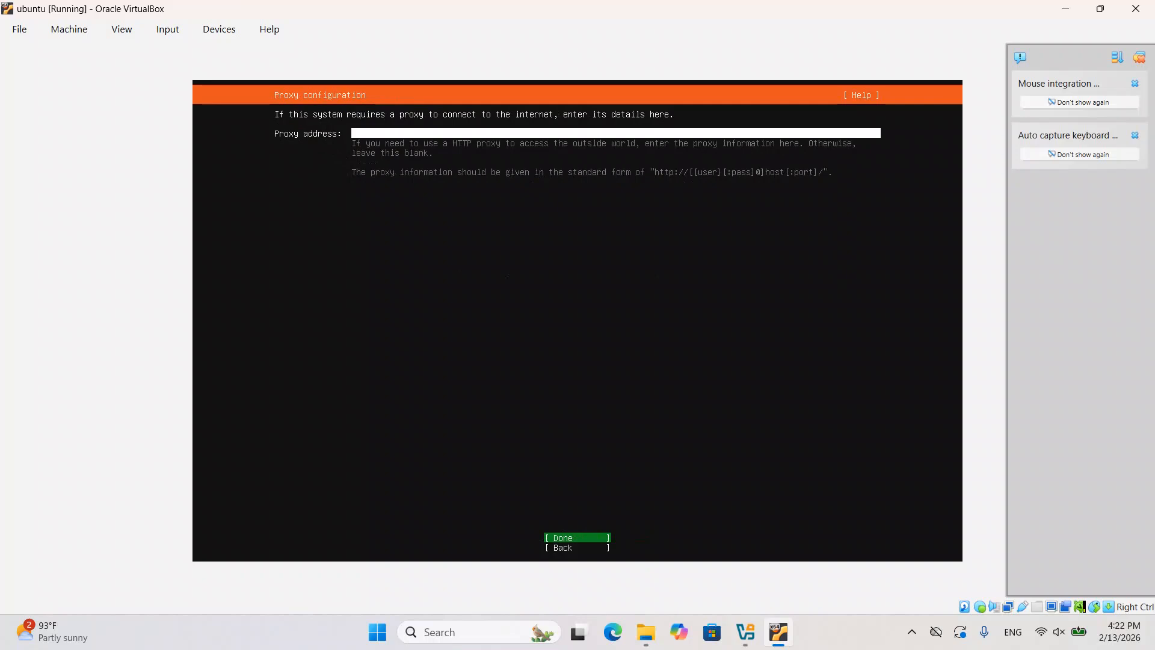
pyautogui.press('Return')
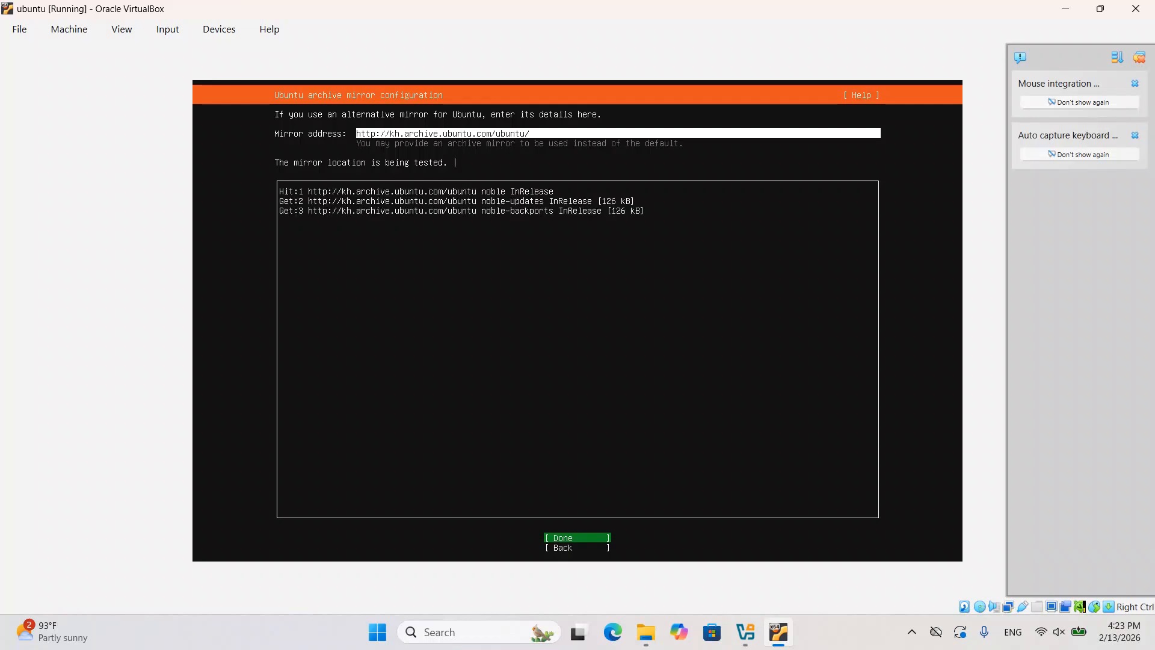
# Step: Accept the default archive mirror and choose the guided layout on the entire 500 GB disk without an LVM group
pyautogui.press('Return')
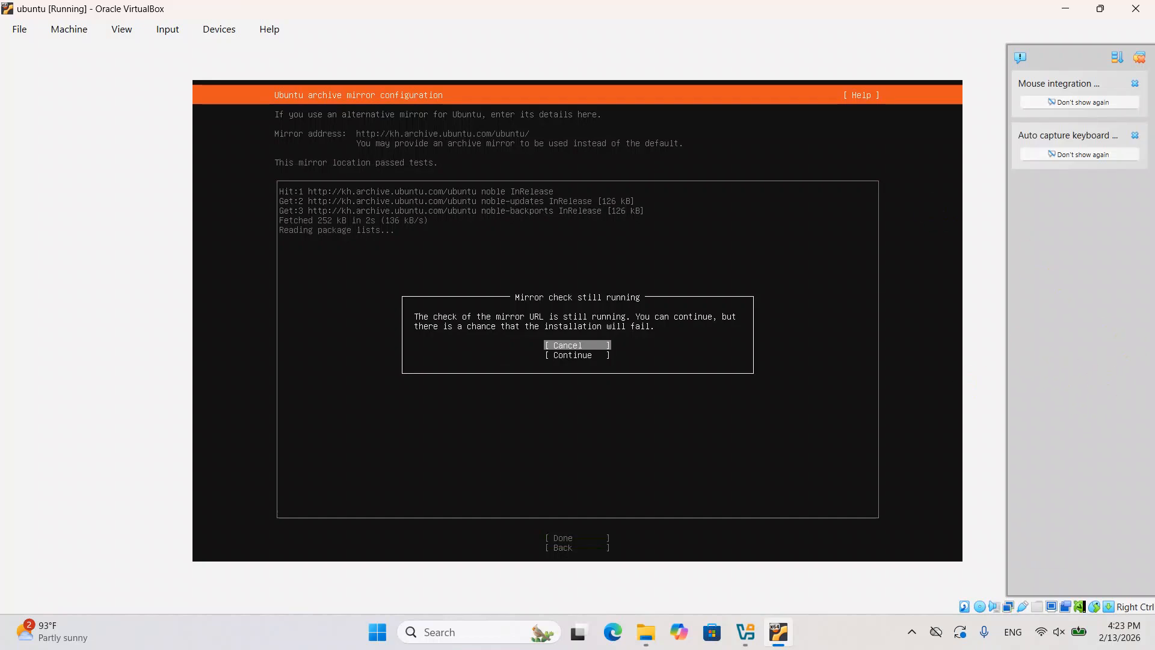
pyautogui.press('Return')
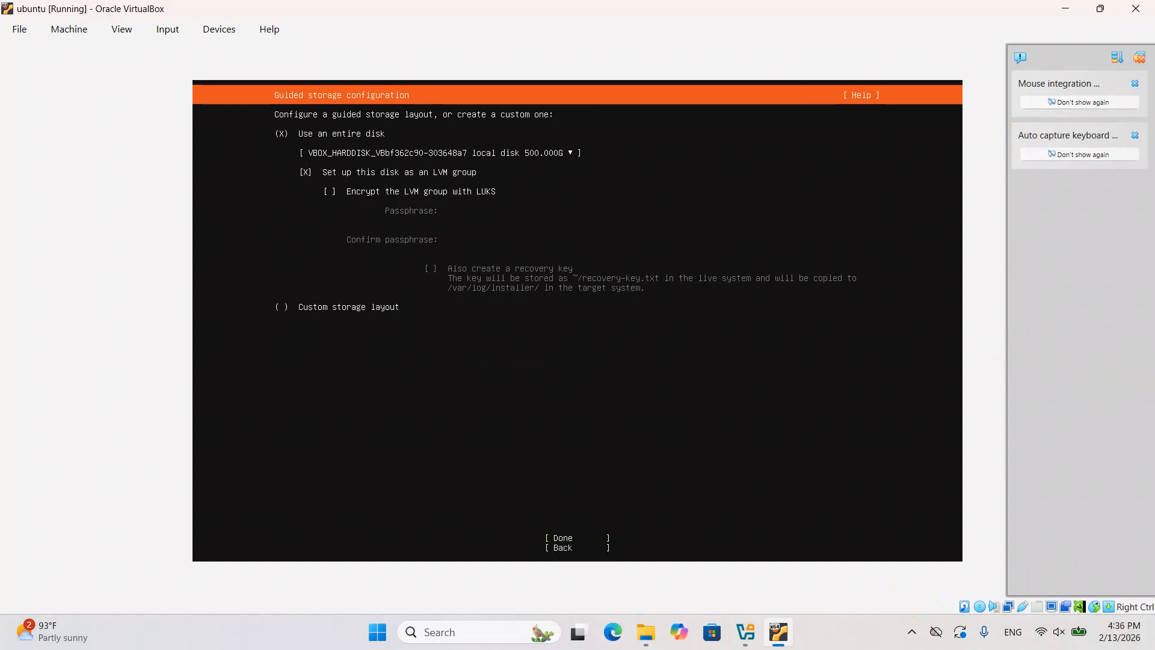
pyautogui.press('Down')
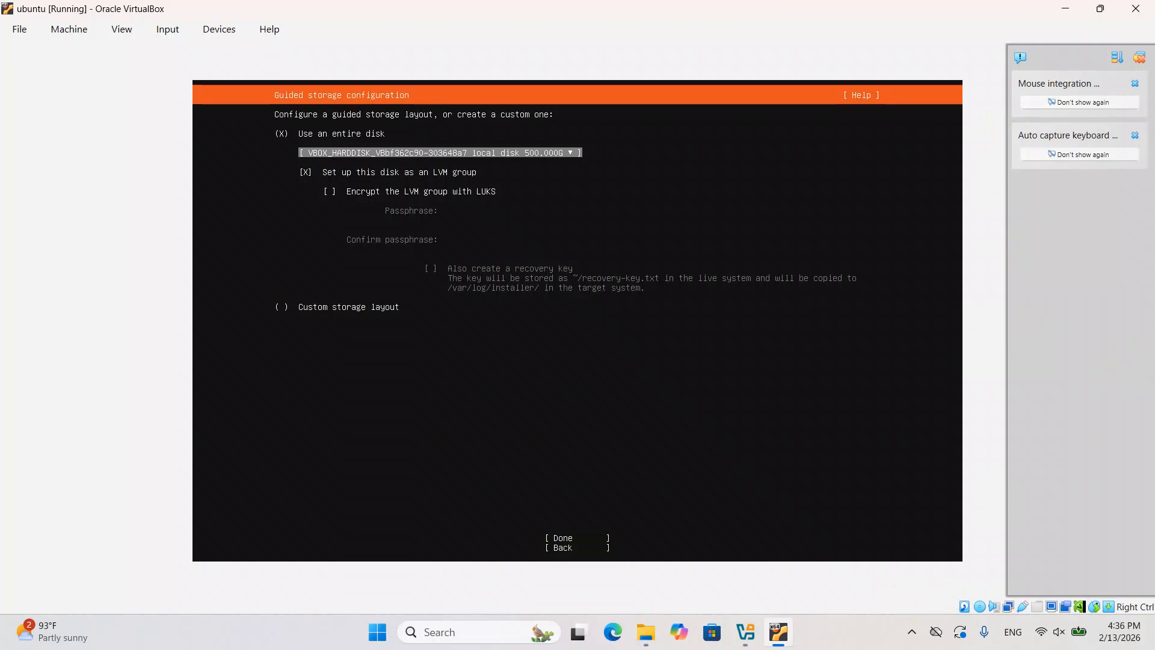
pyautogui.press('Down')
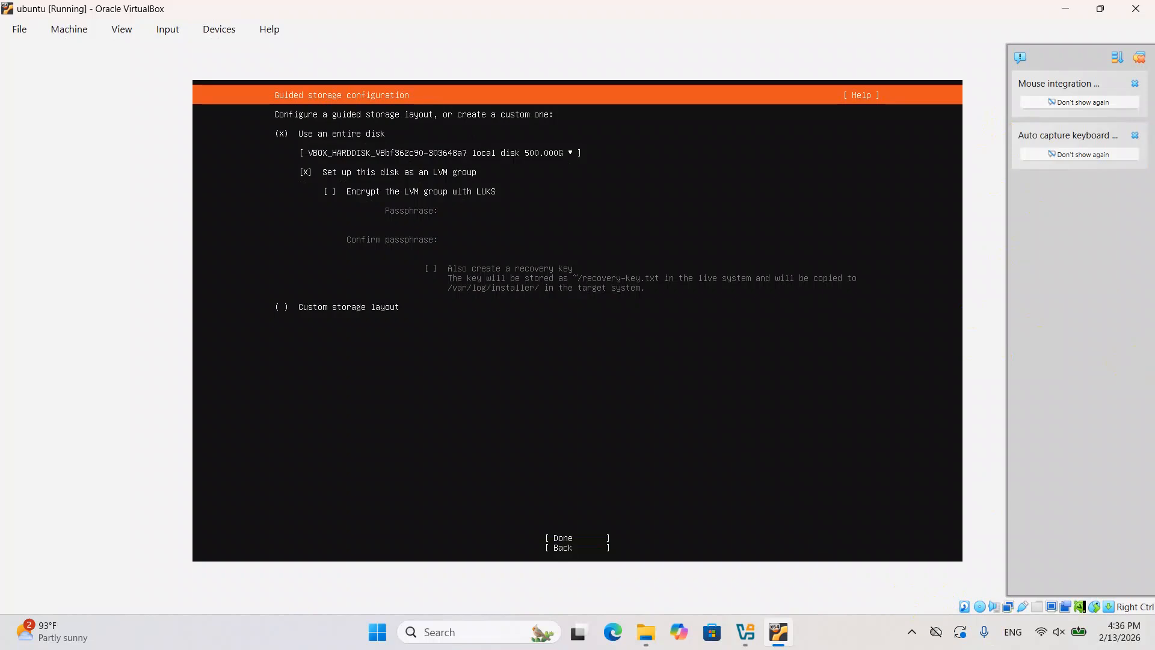
pyautogui.press('space')
pyautogui.press('Tab')
pyautogui.press('Return')
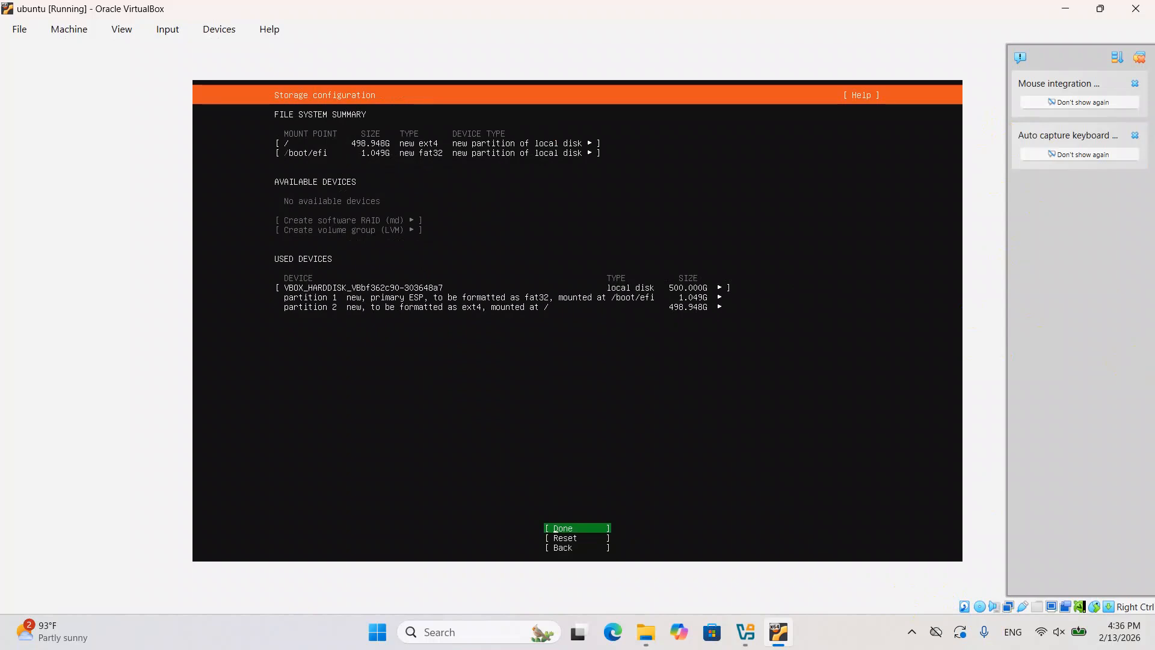
# Step: Accept the storage configuration and confirm the destructive action to begin the installation
pyautogui.press('Return')
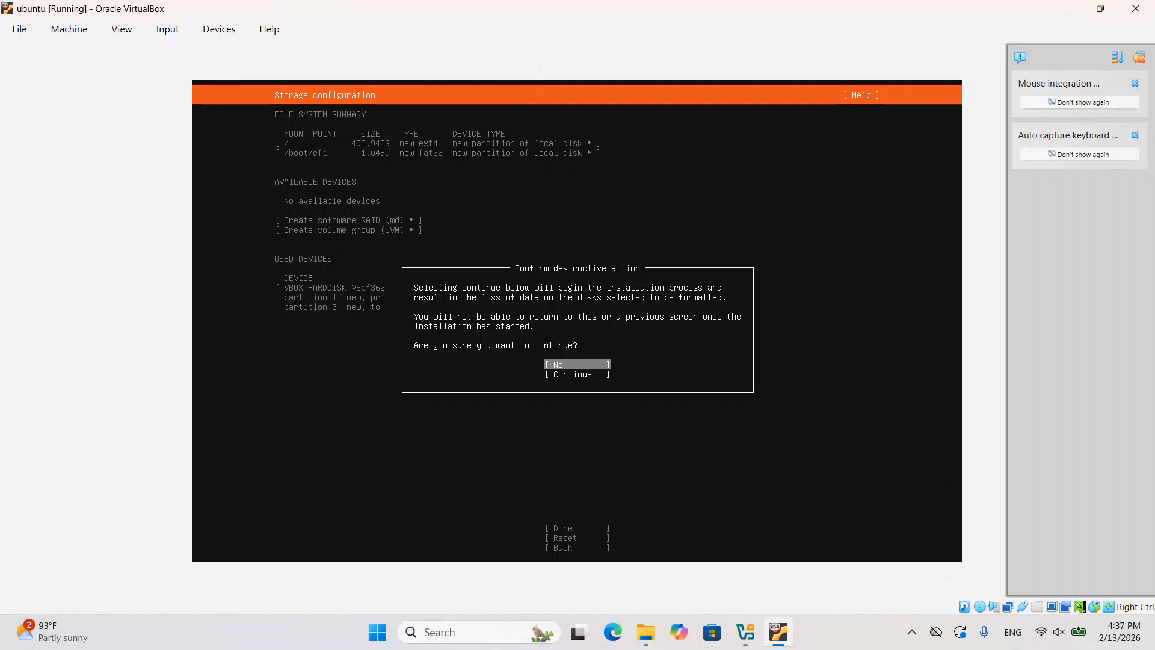
pyautogui.press('Down')
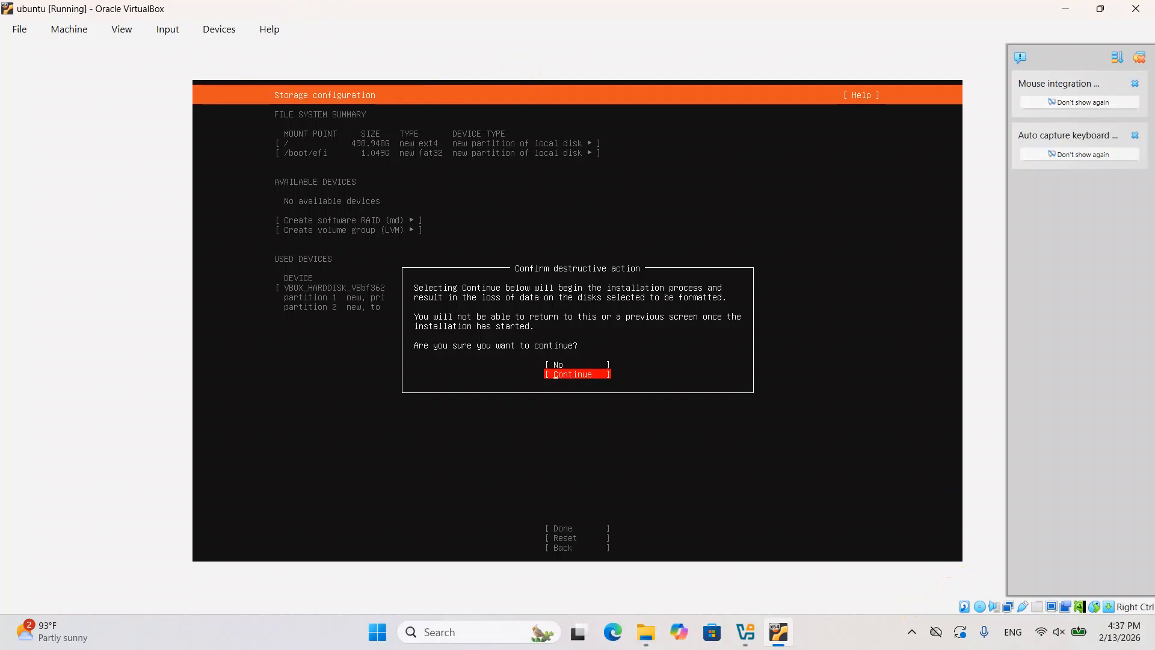
pyautogui.press('Return')
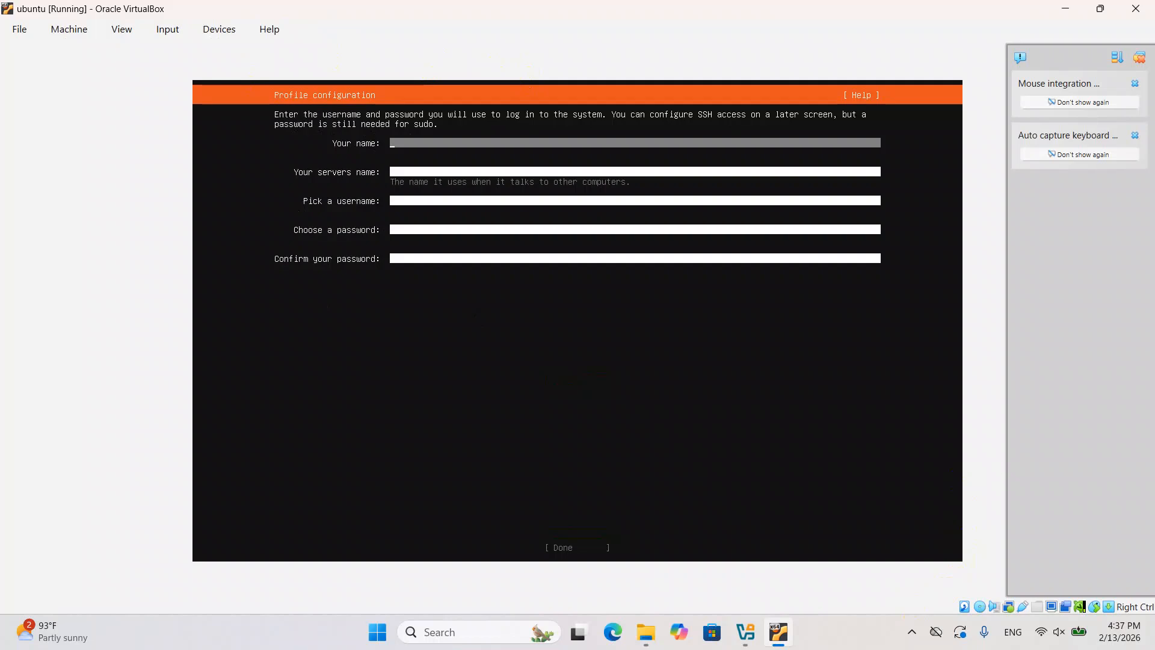
# Step: Fill in the profile with the user's name, server name and username, enter and confirm the account password, and submit it
pyautogui.write('phal')
pyautogui.press('Tab')
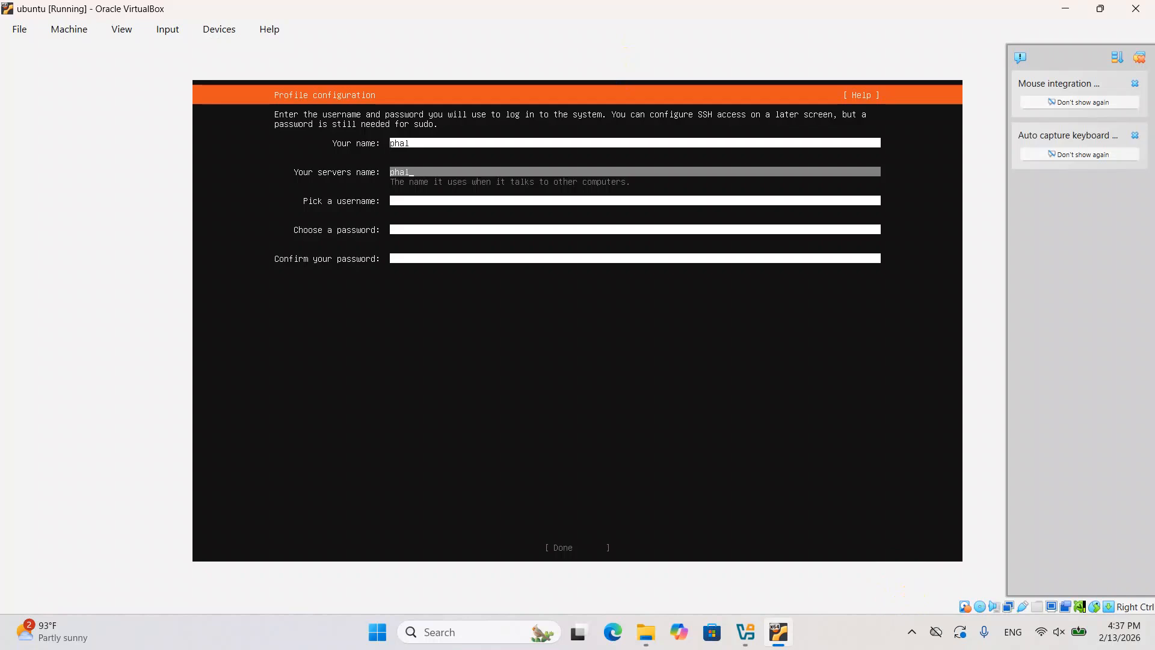
pyautogui.write('sever')
pyautogui.press('Tab')
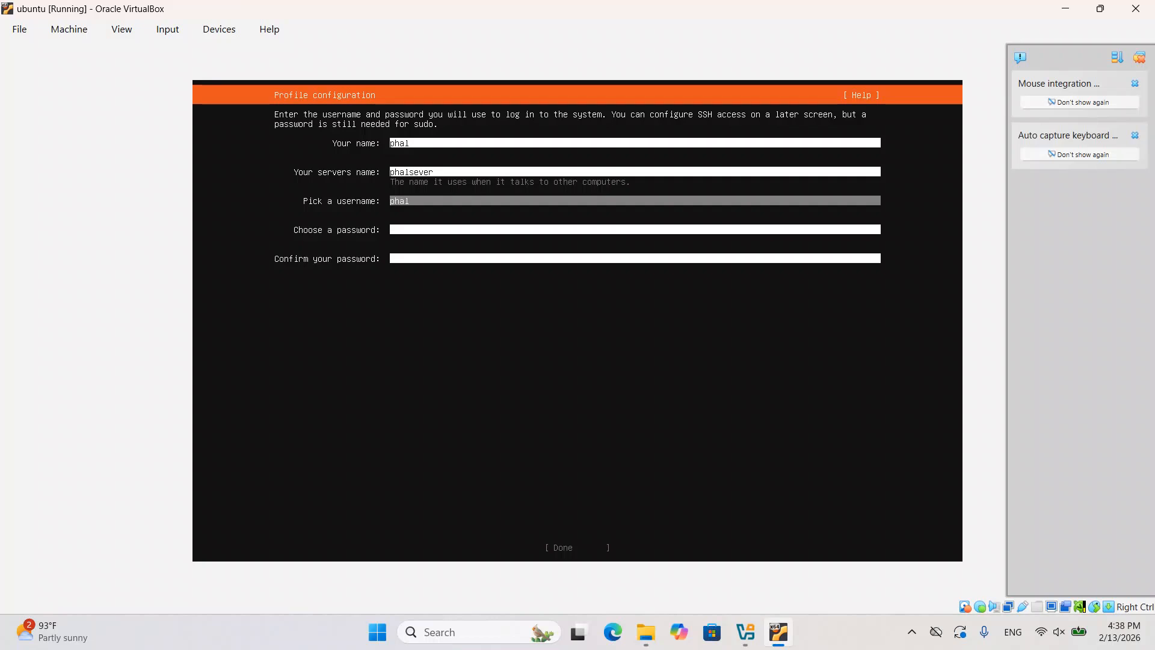
pyautogui.press('Tab')
pyautogui.write('***')
pyautogui.press('Tab')
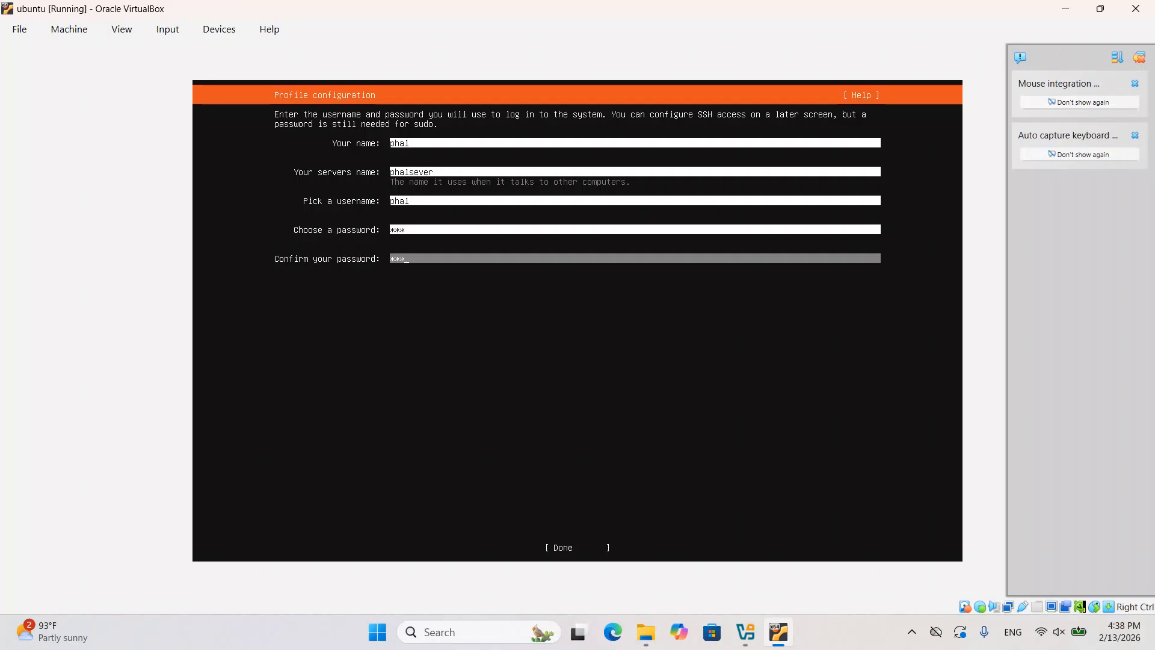
pyautogui.press('Tab')
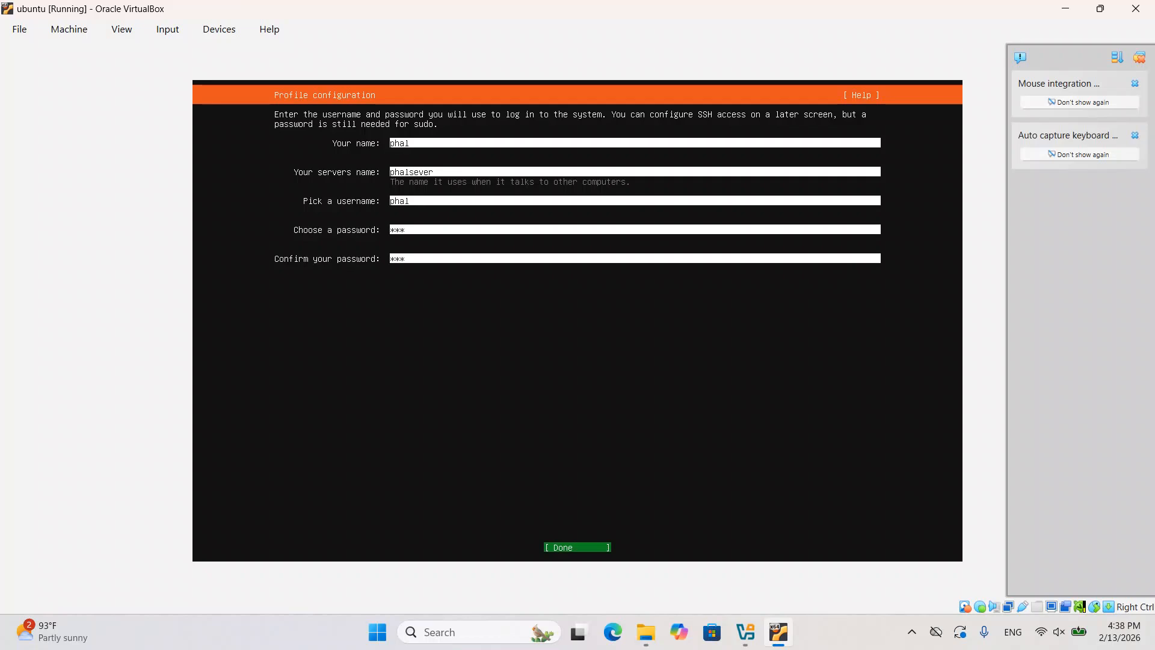
pyautogui.press('Return')
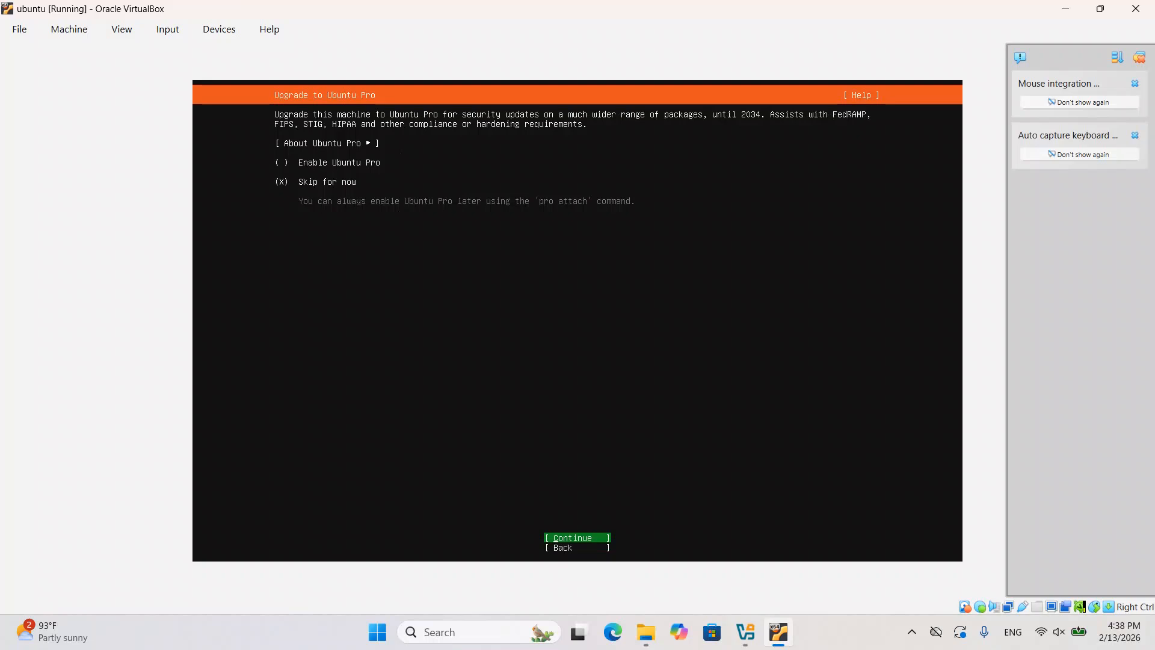
# Step: Skip Ubuntu Pro for now and continue with the OpenSSH server installation left unselected
pyautogui.press('Return')
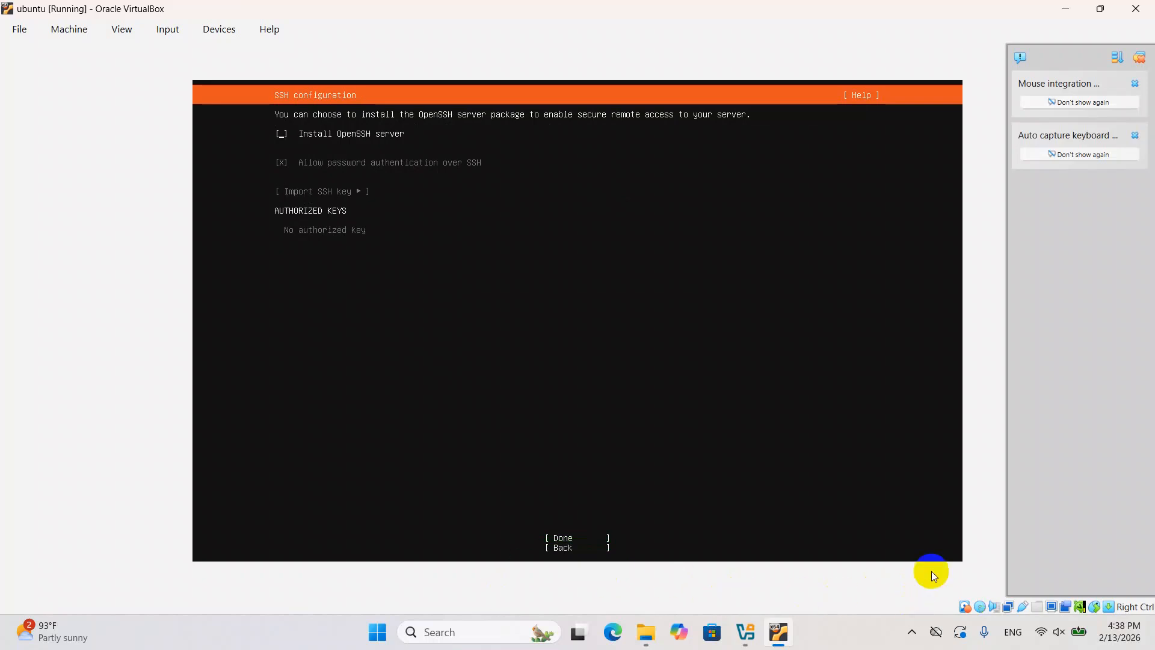
pyautogui.press('space')
pyautogui.press('space')
pyautogui.press('space')
pyautogui.press('space')
pyautogui.press('space')
pyautogui.press('space')
pyautogui.press('Tab')
pyautogui.press('Tab')
pyautogui.press('Up')
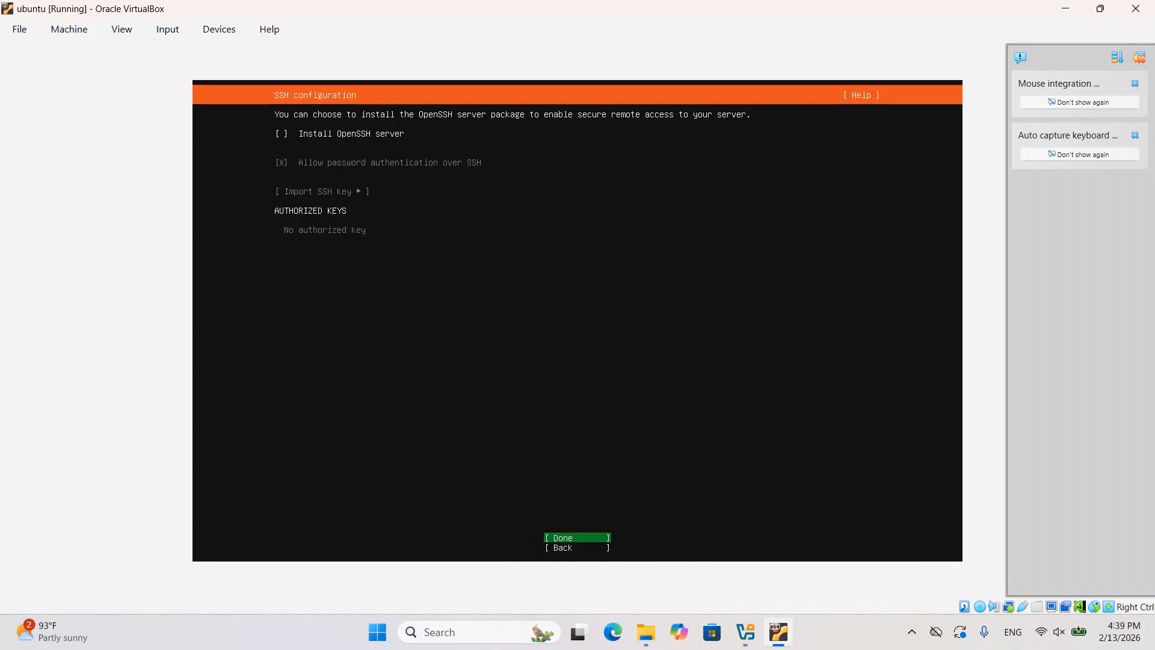
pyautogui.press('Return')
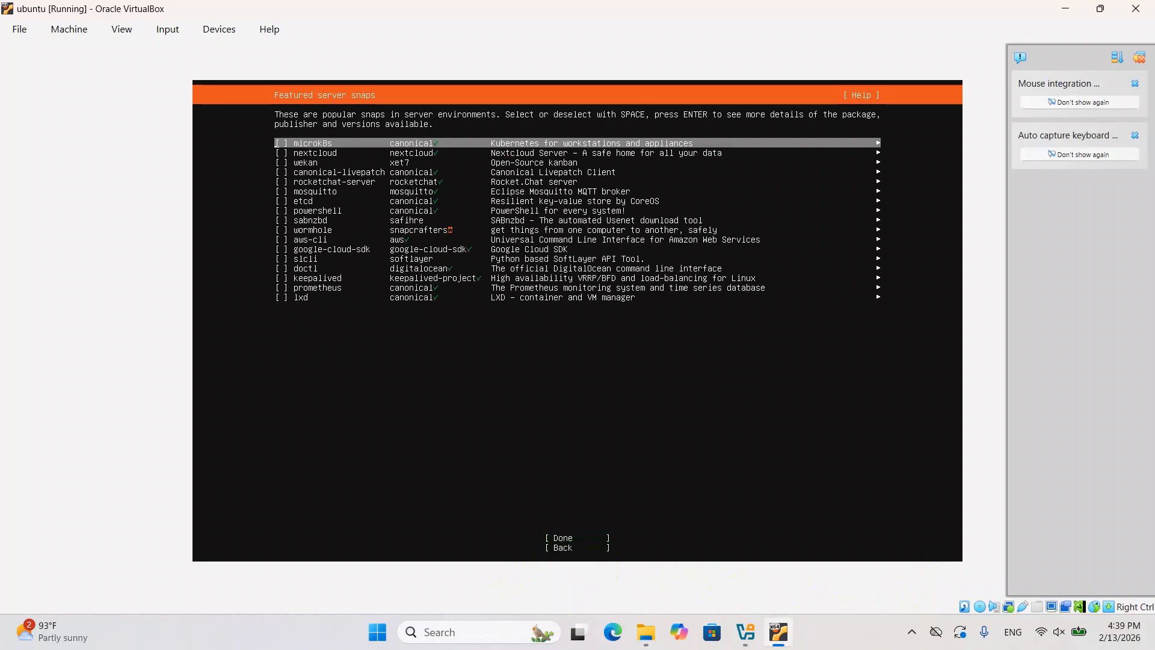
# Step: Continue past the featured server snaps without selecting any of them
pyautogui.press('Down')
pyautogui.press('Down')
pyautogui.press('Down')
pyautogui.press('Down')
pyautogui.press('Down')
pyautogui.press('Down')
pyautogui.press('Down')
pyautogui.press('Down')
pyautogui.press('Down')
pyautogui.press('Down')
pyautogui.press('Down')
pyautogui.press('Down')
pyautogui.press('Down')
pyautogui.press('Down')
pyautogui.press('Down')
pyautogui.press('Down')
pyautogui.press('Down')
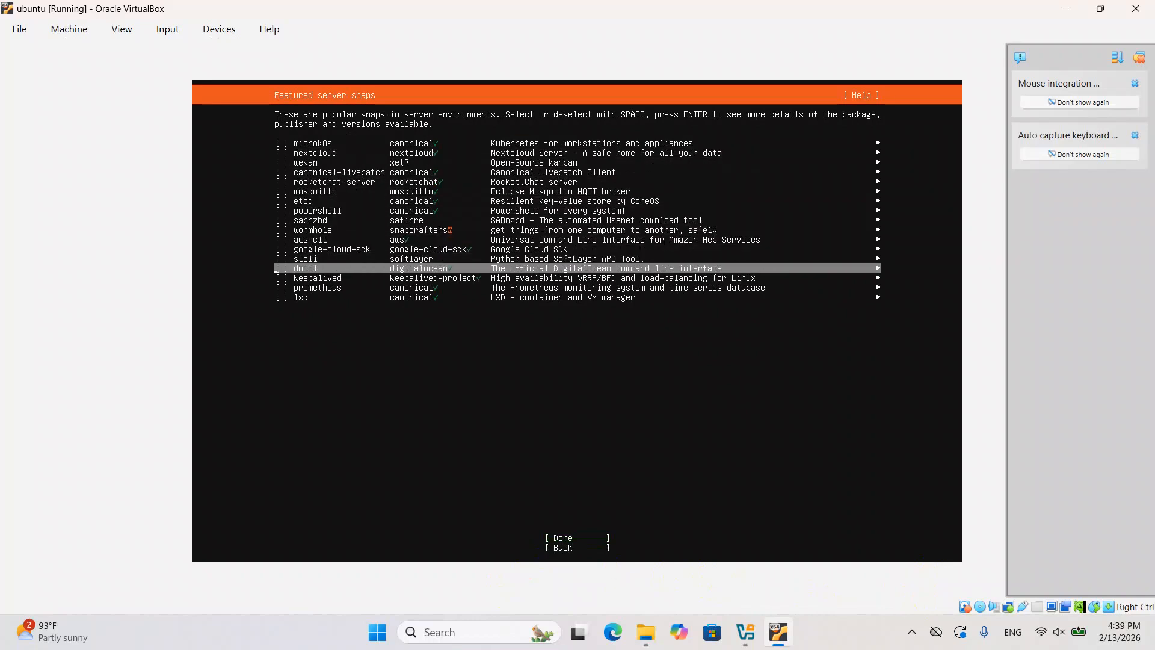
pyautogui.press('Return')
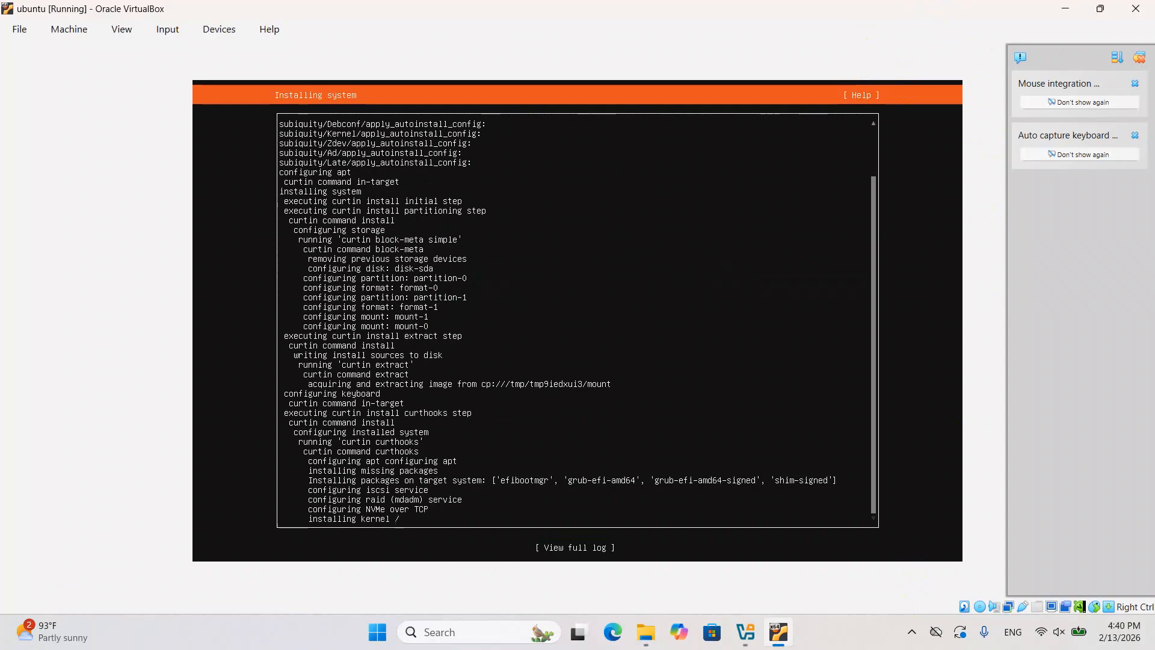
# Step: Reboot the machine from the completed installation and continue past the installation medium removal prompt
pyautogui.press('Tab')
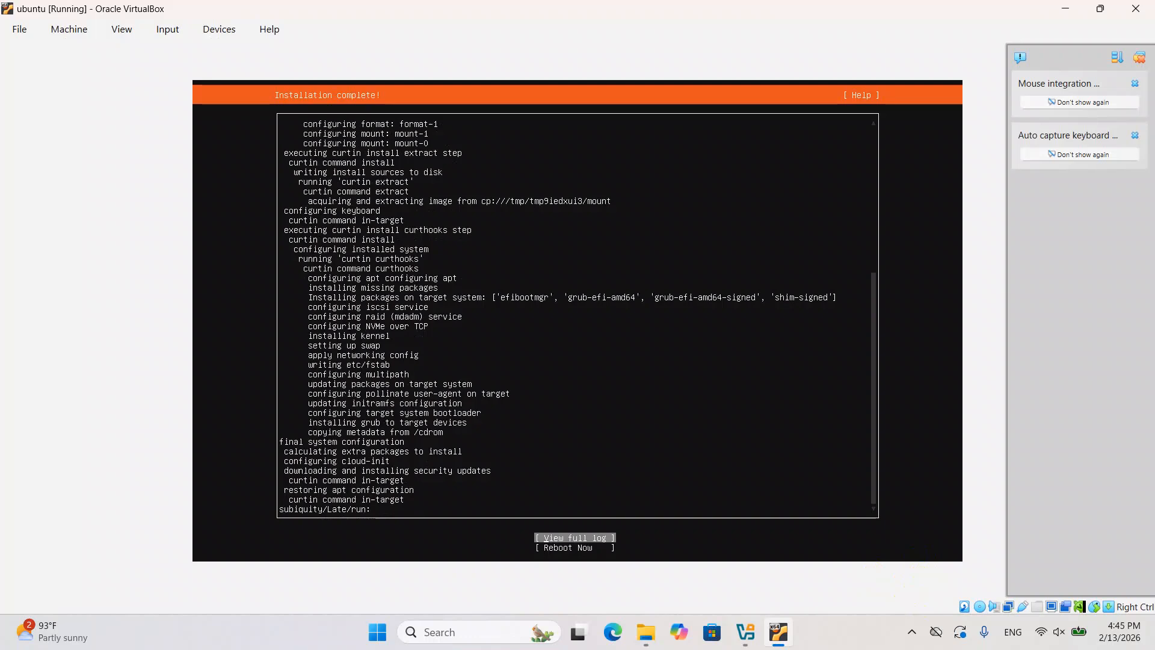
pyautogui.press('Down')
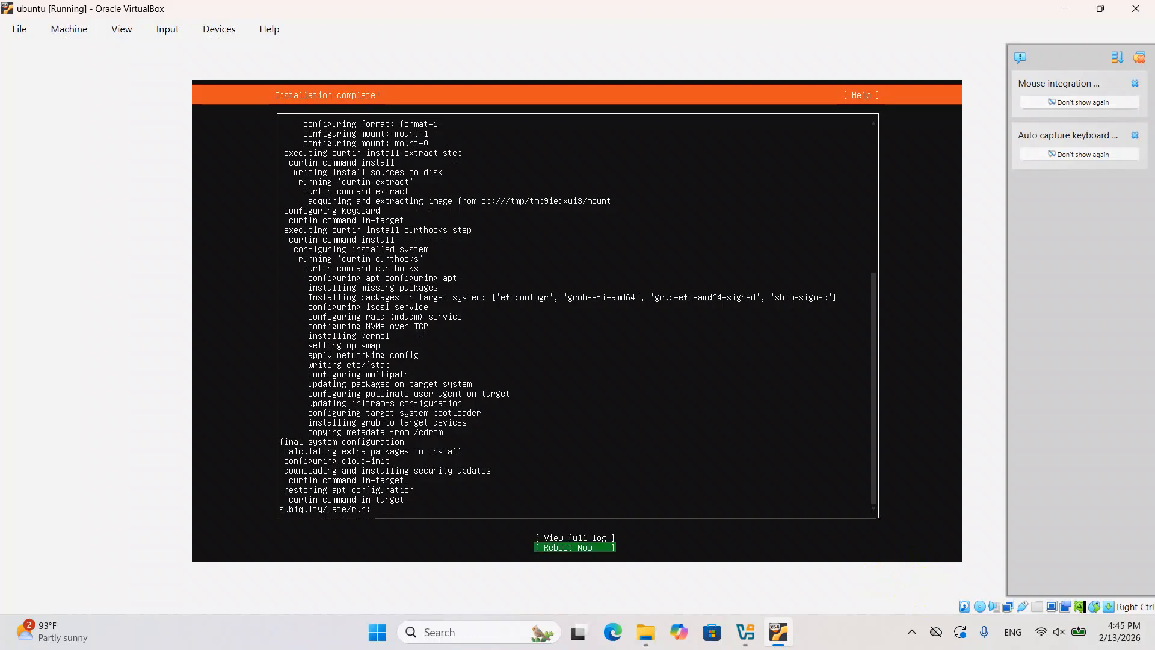
pyautogui.press('Return')
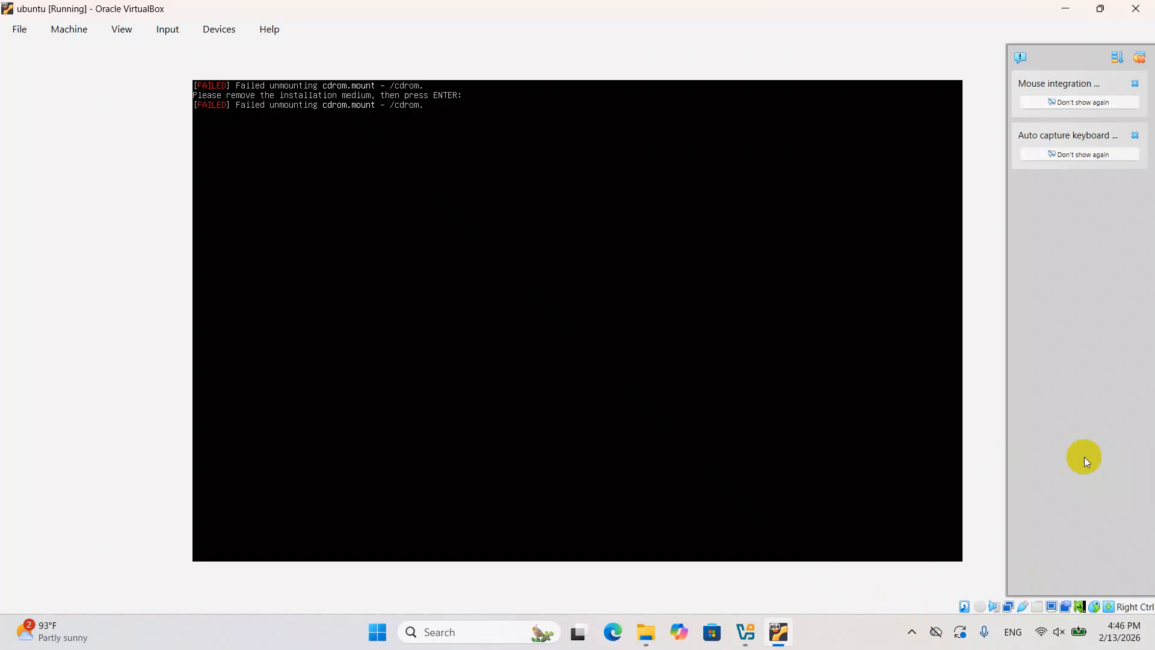
pyautogui.press('Return')
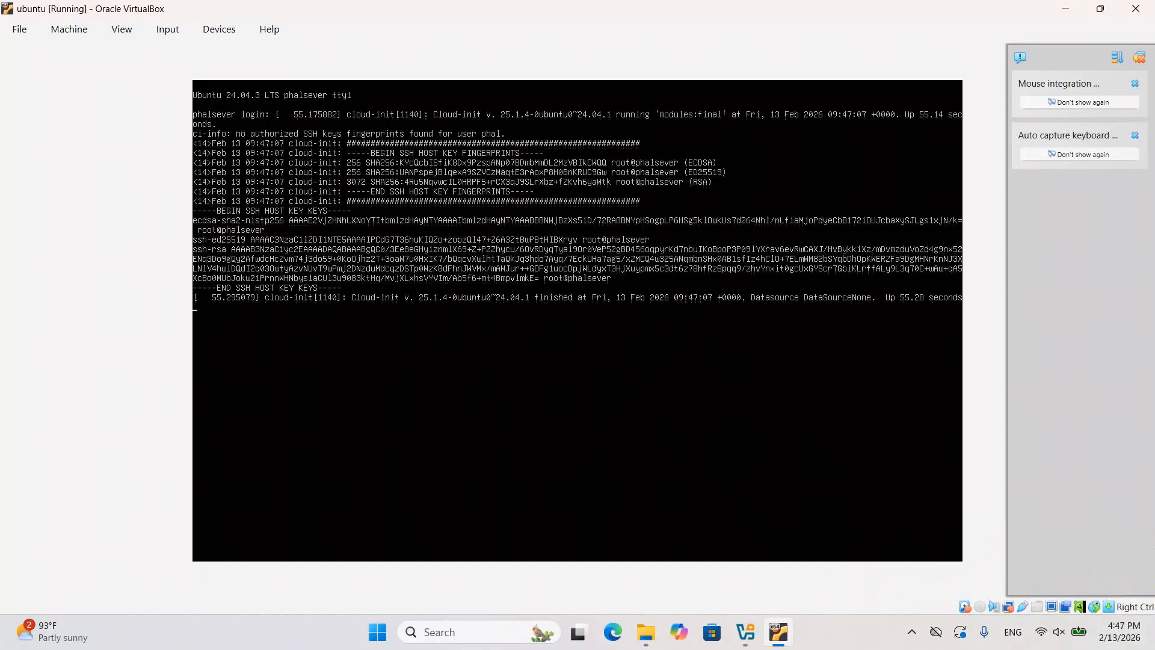
# Step: Log in to the installed Ubuntu server with the account username and password
pyautogui.press('Return')
pyautogui.write('phalsever login: phal')
pyautogui.press('Return')
pyautogui.press('Return')
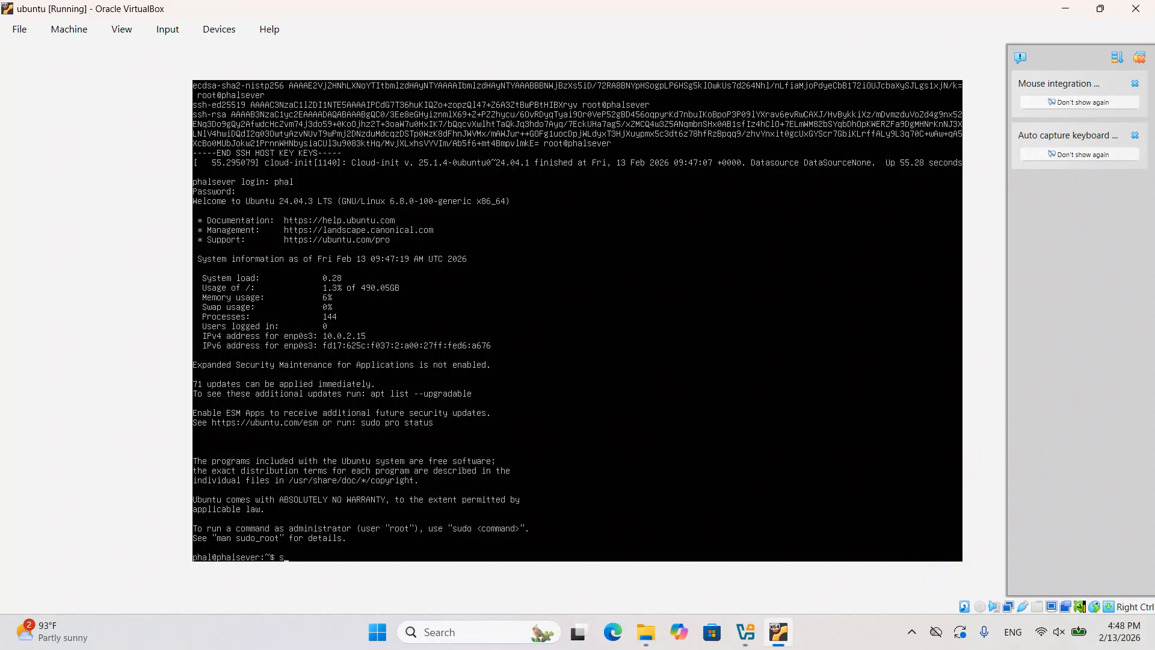
# Step: Try to disable cloud-init by running sudo torch/etc/cloud/cloud-init.disable, entering the sudo password
pyautogui.write('d')
pyautogui.write('tc')
pyautogui.write('c')
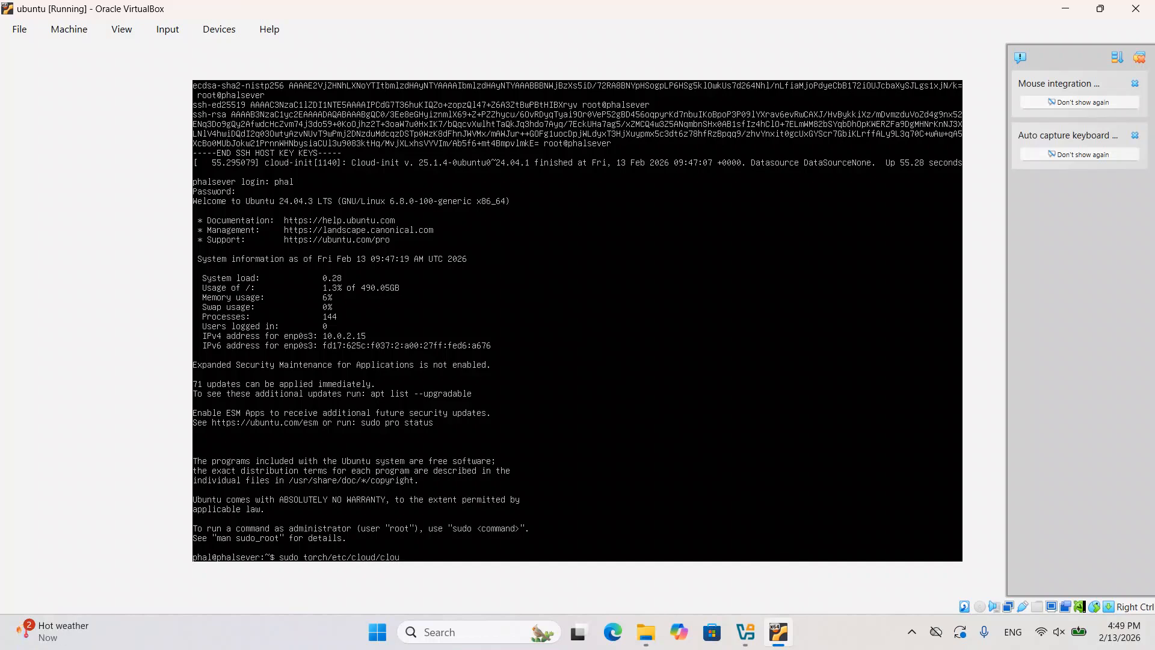
pyautogui.write('loud-ini')
pyautogui.write('t.disab')
pyautogui.press('Return')
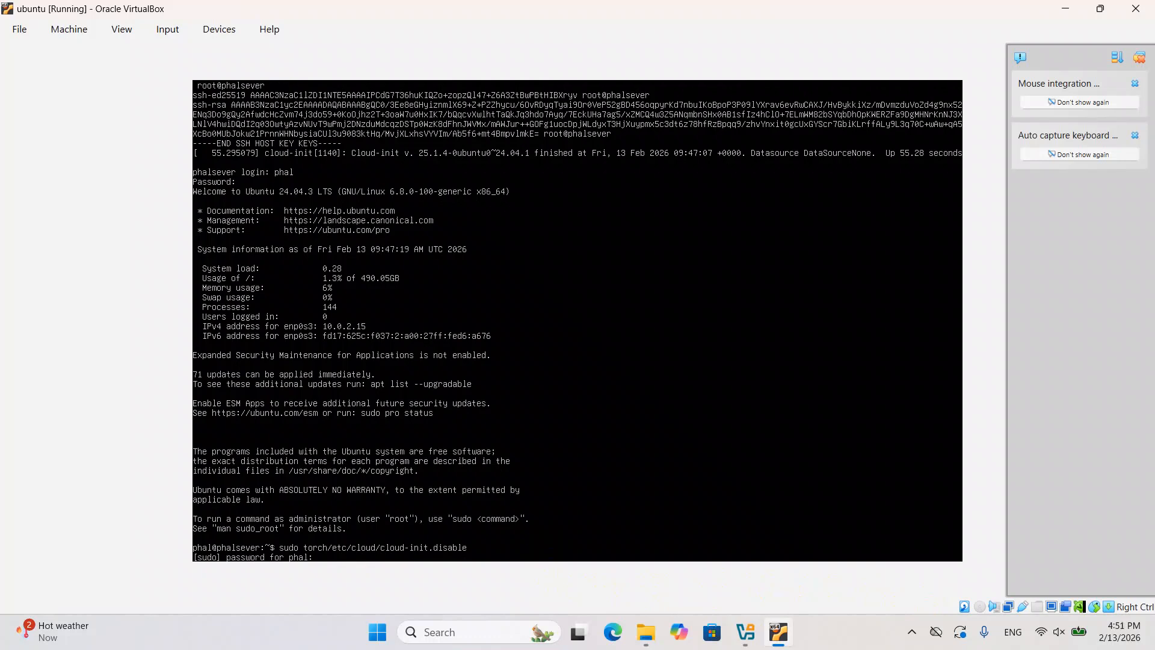
pyautogui.press('Return')
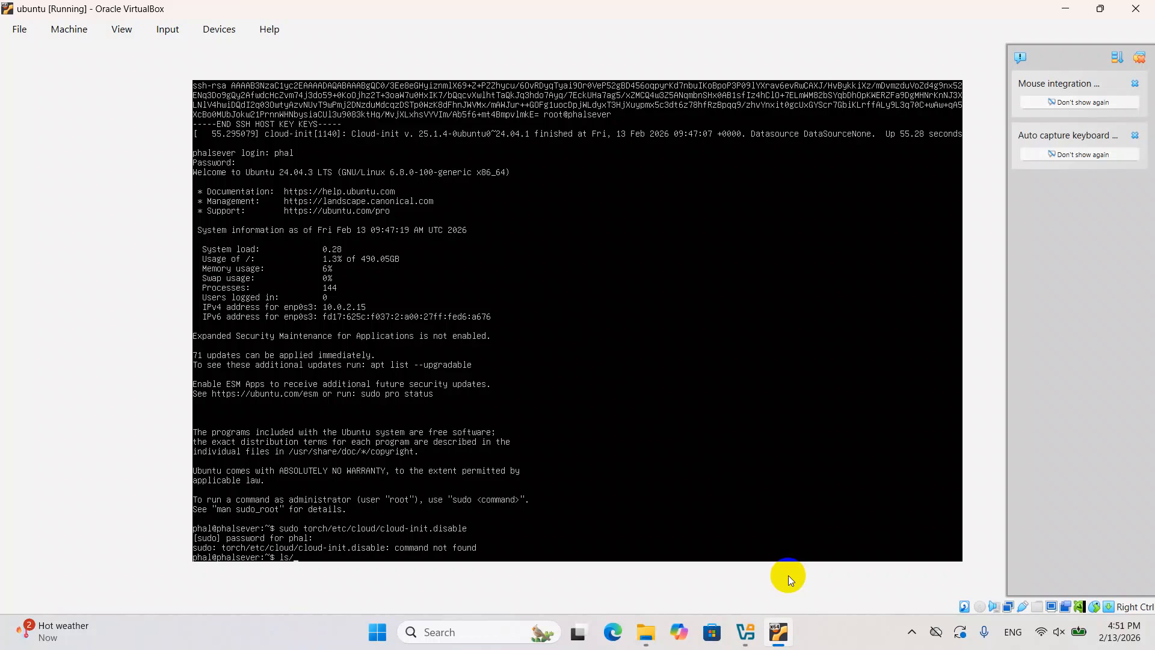
# Step: List the contents of the /etc/cloud directory
pyautogui.write('etc/cloud')
pyautogui.press('Return')
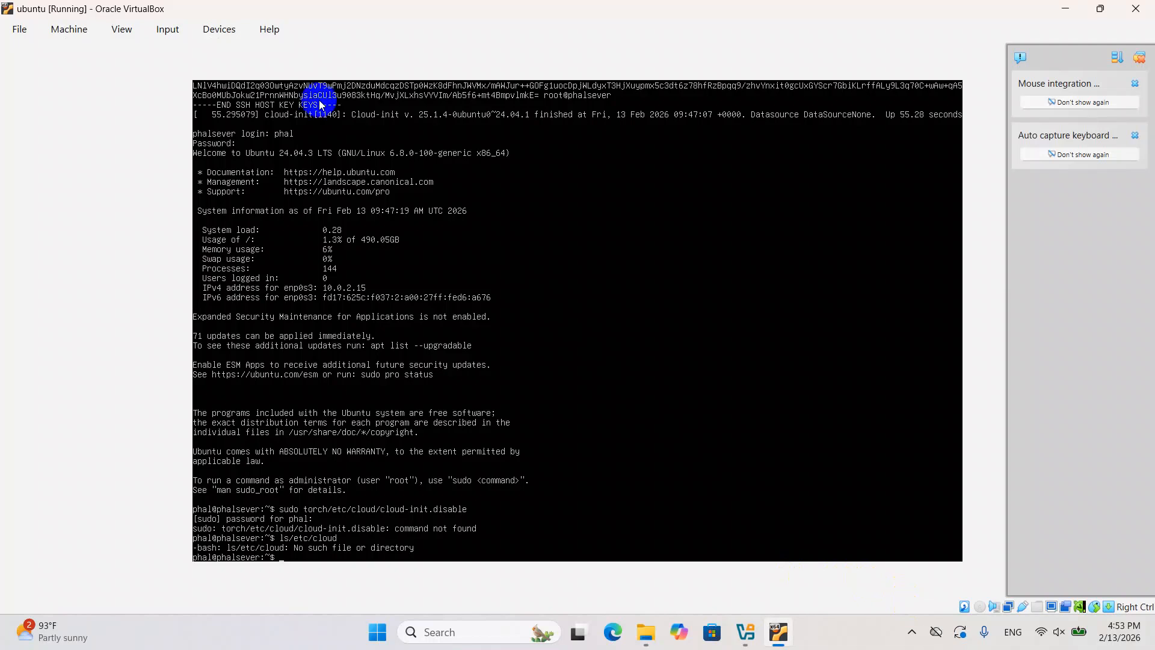
pyautogui.press('Return')
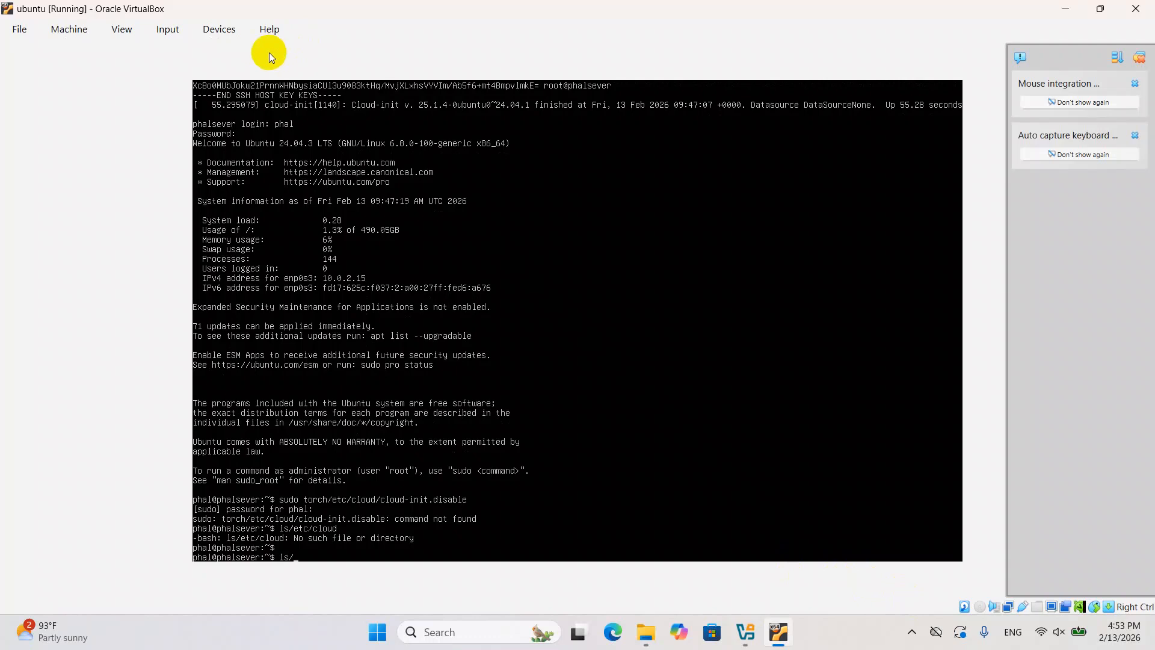
pyautogui.write('ls/ect')
pyautogui.press('BackSpace')
pyautogui.press('BackSpace')
pyautogui.write('tc/cloud')
pyautogui.press('Return')
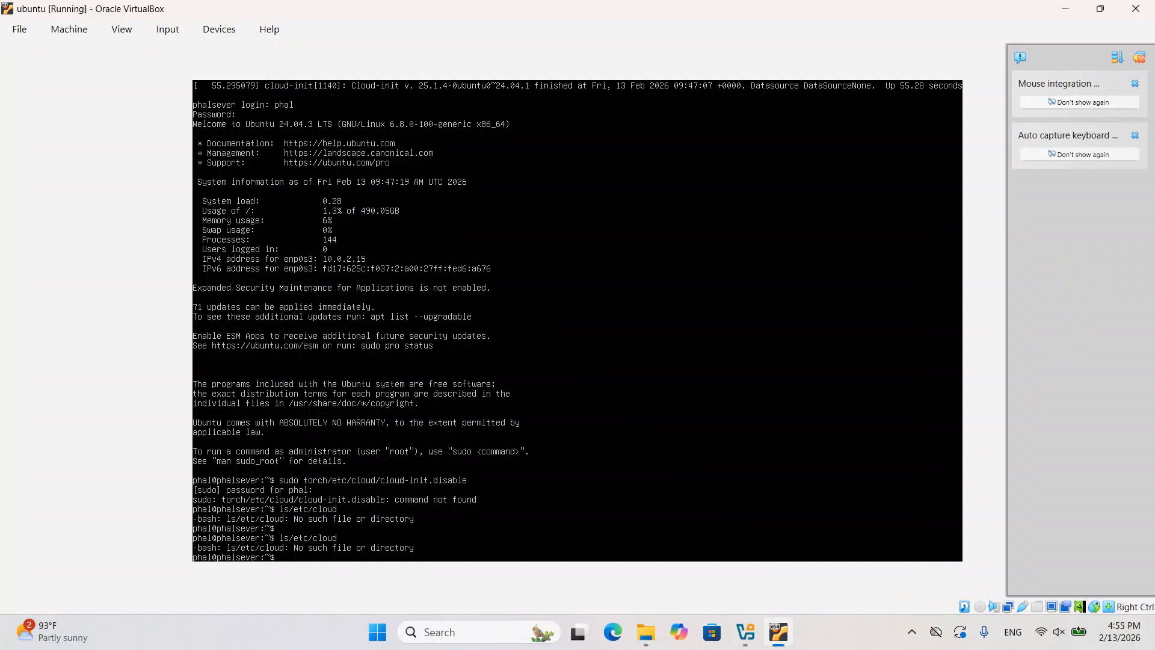
pyautogui.write('ls /etc/cloud')
pyautogui.press('Return')
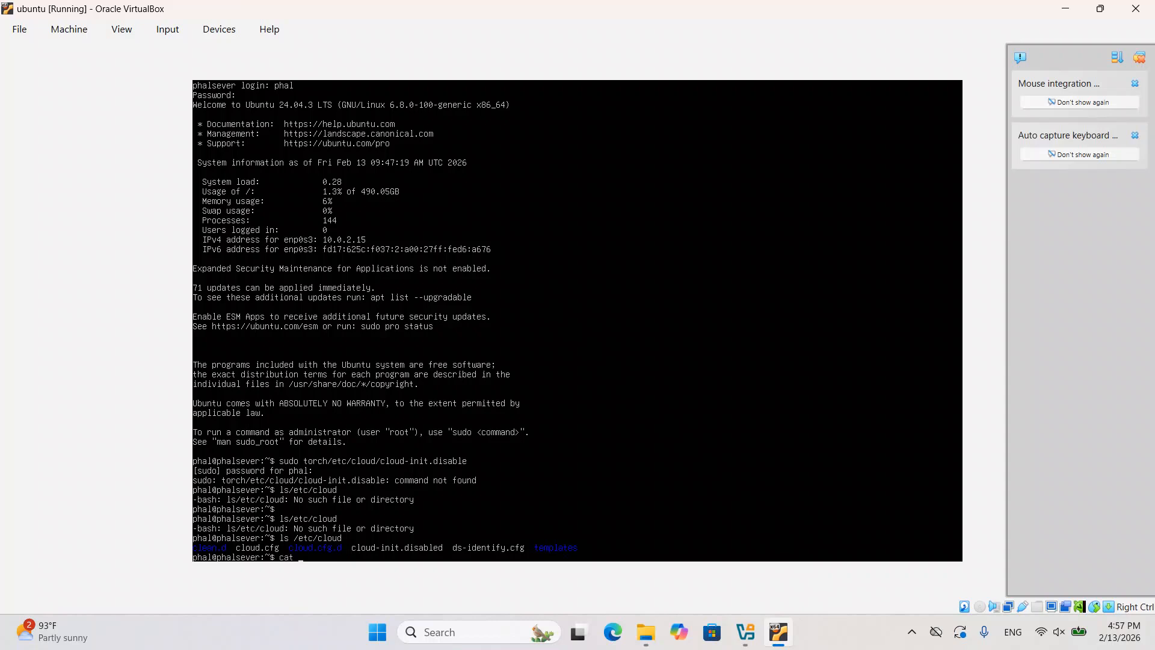
# Step: Display the contents of /etc/cloud/cloud-init.disabled with cat
pyautogui.write('etc')
pyautogui.write('nit.')
pyautogui.write('disable')
pyautogui.press('Return')
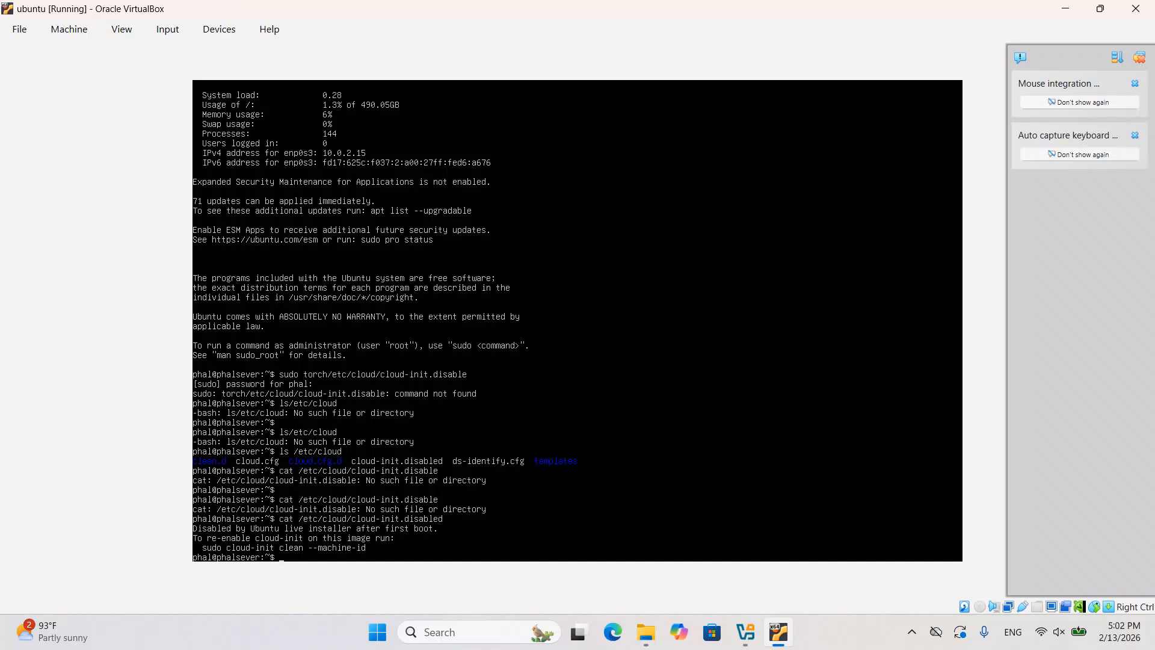
# Step: Refresh the package lists by running sudo apt update
pyautogui.write('do apt up')
pyautogui.write('date')
pyautogui.press('Return')
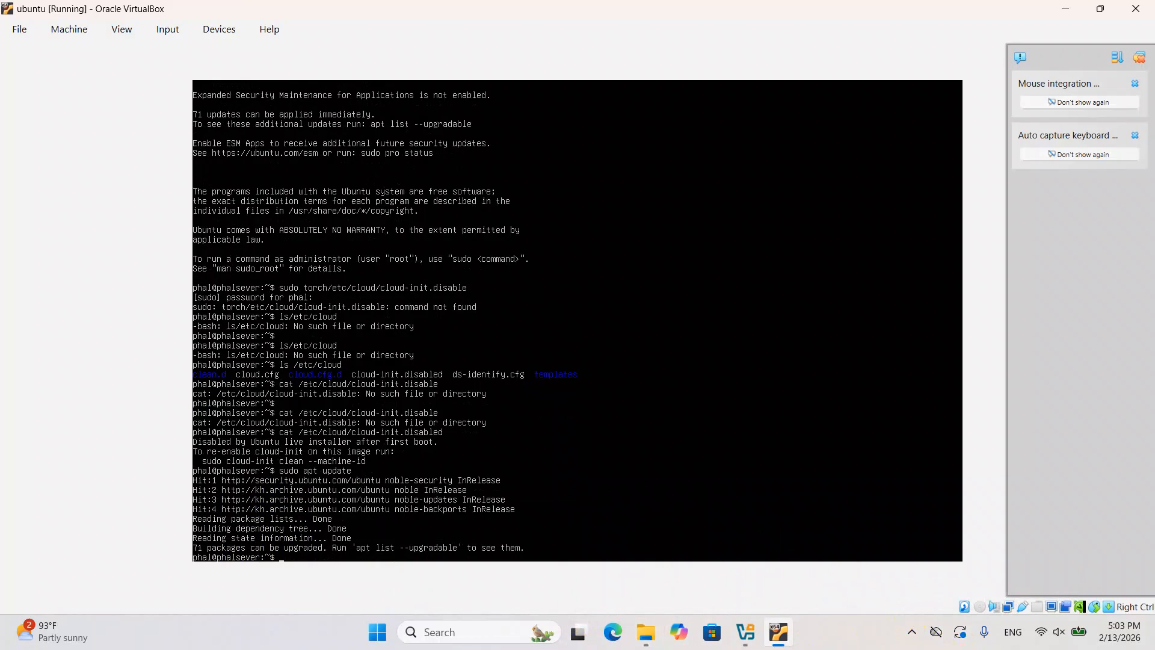
# Step: Upgrade all installed packages by running sudo apt upgrade -y
pyautogui.write('su')
pyautogui.write('do')
pyautogui.write(' apy')
pyautogui.write(' up')
pyautogui.write('gr')
pyautogui.write('ade -y')
pyautogui.press('Return')
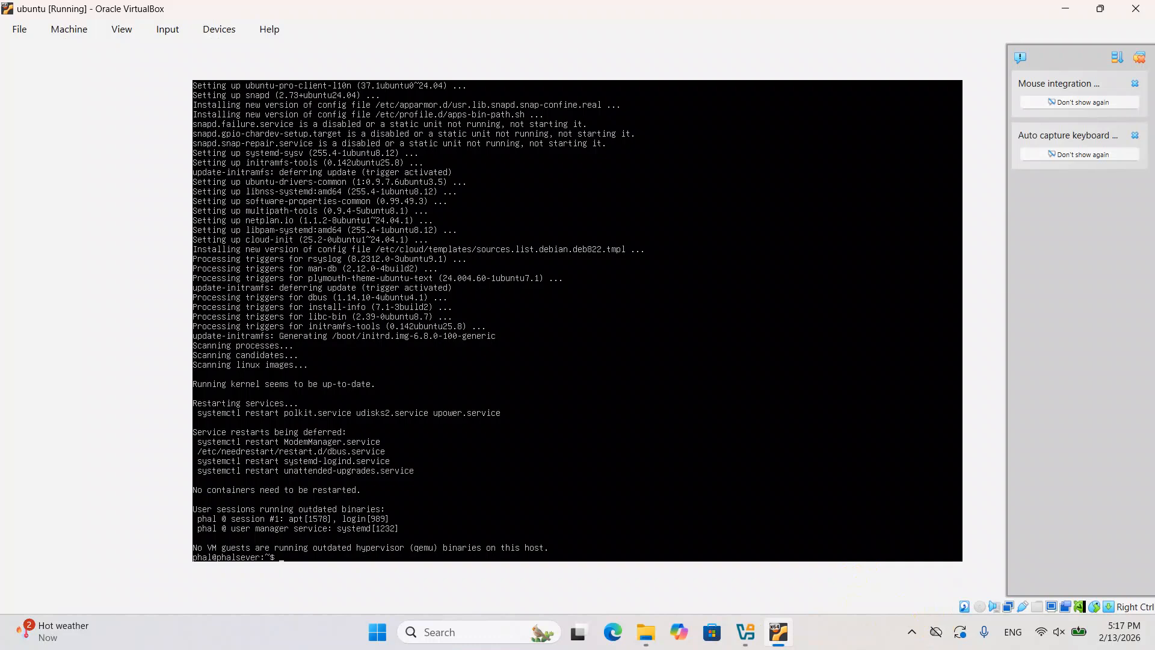
# Step: Shut down the Ubuntu server by running sudo shutdown now
pyautogui.write('udo s')
pyautogui.write('wn now')
pyautogui.press('Return')
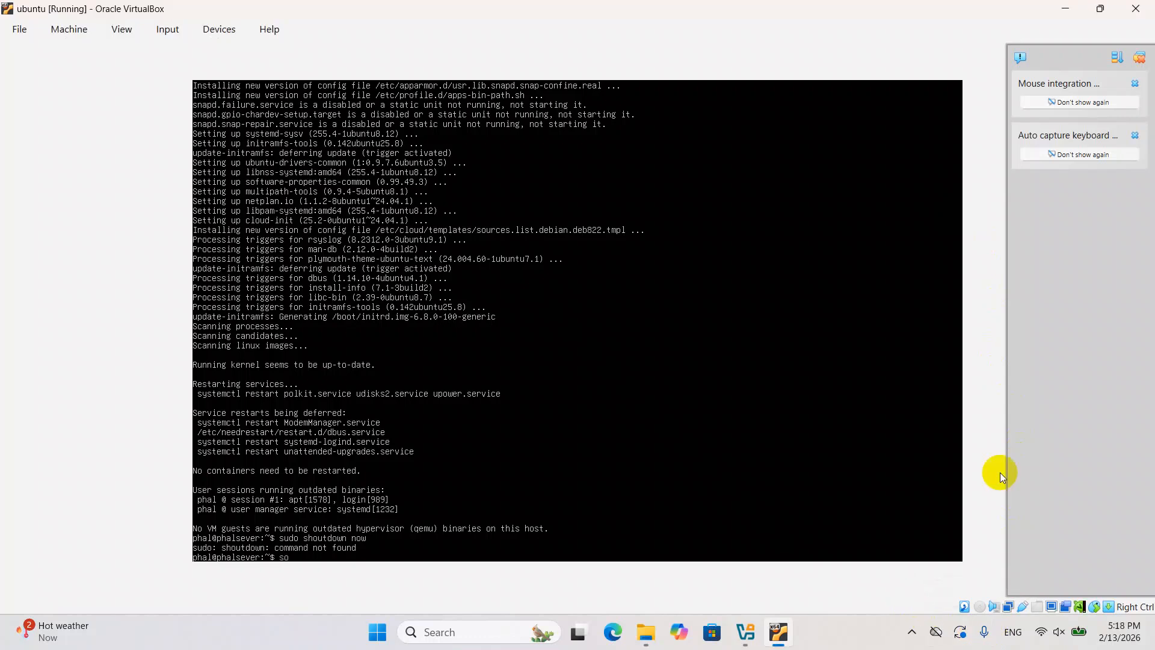
pyautogui.write('do shutdown now')
pyautogui.press('Return')
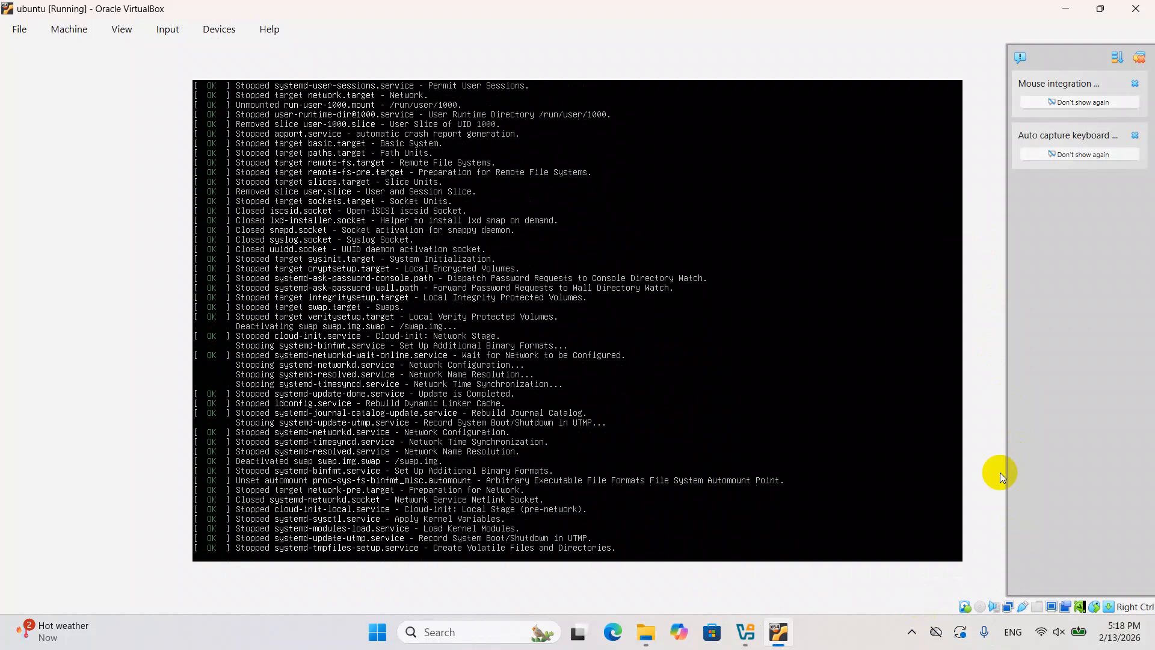